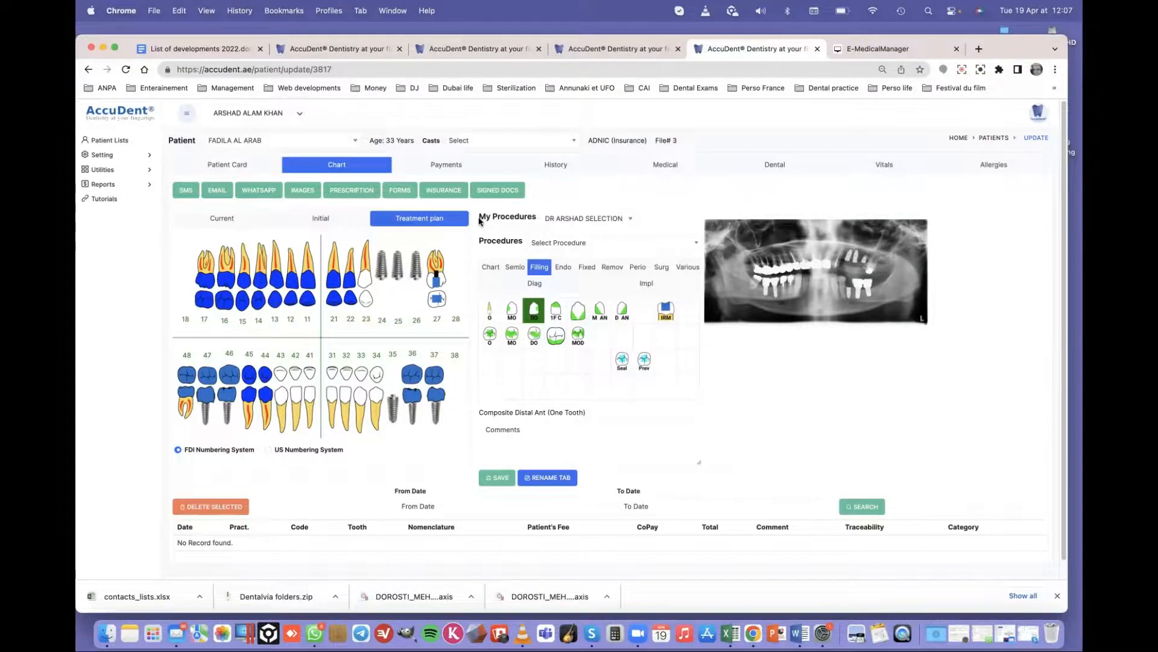
Add the fixed procedure "Post and core indirect" to tooth 23 in the treatment plan.
click(319, 218)
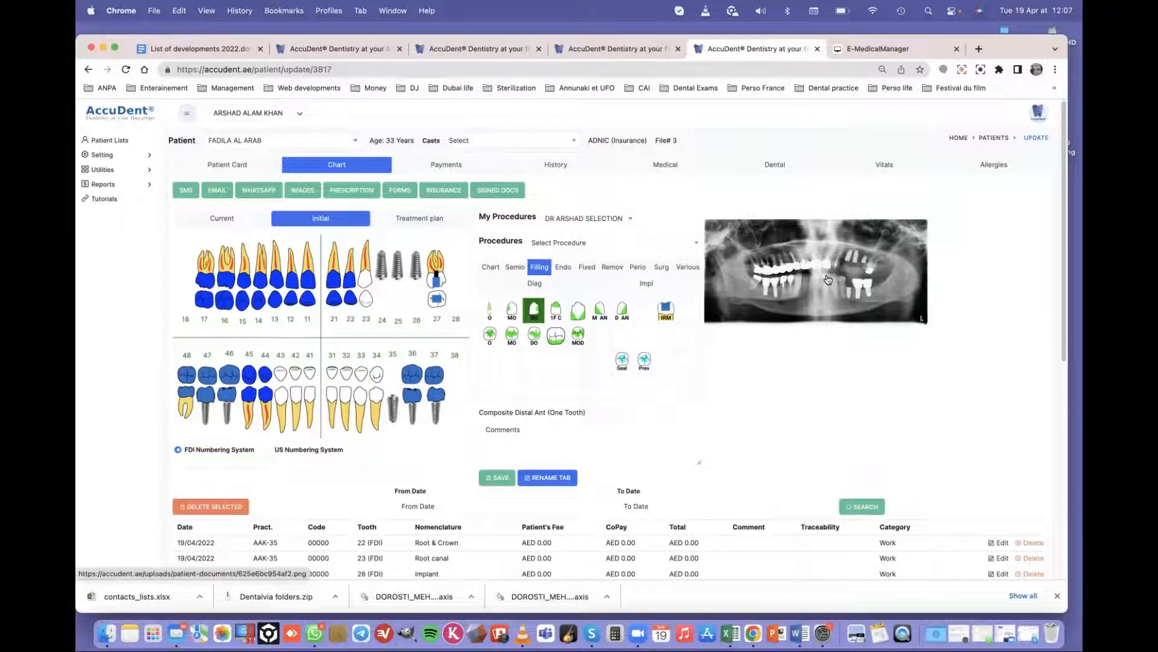
click(412, 221)
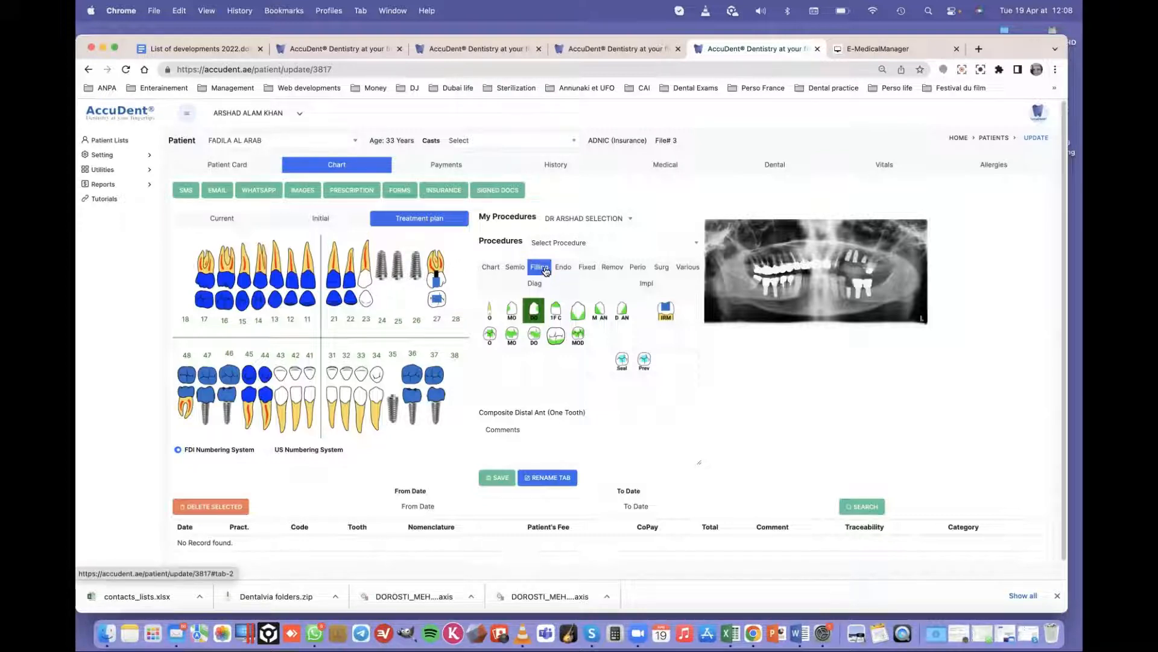
click(587, 267)
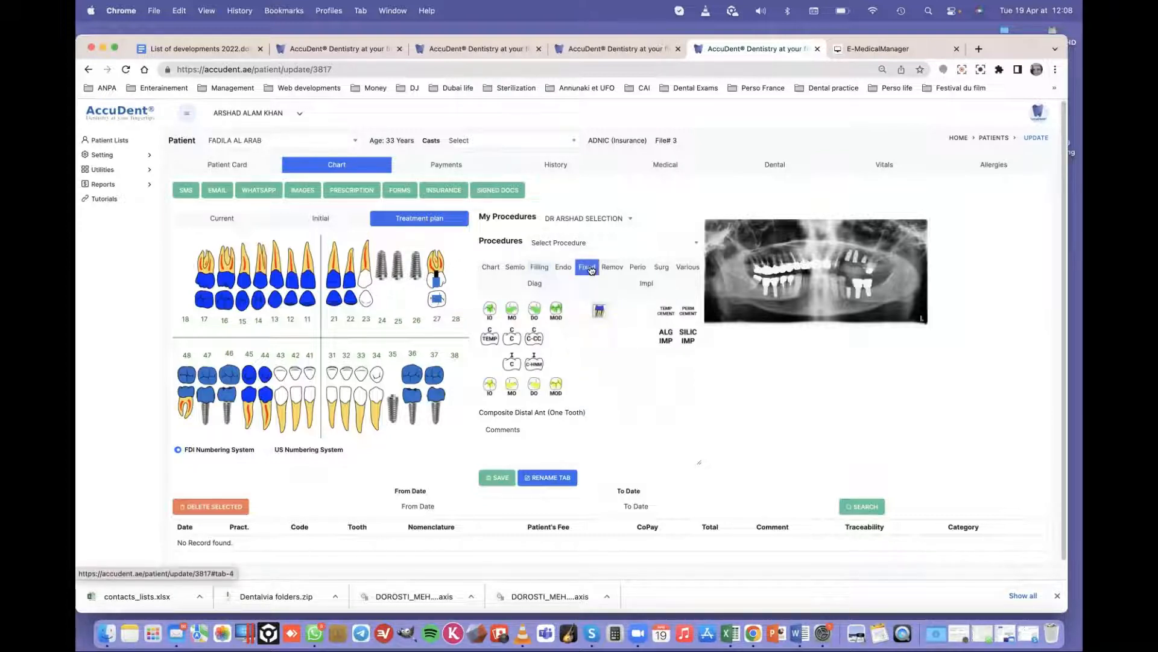
click(540, 267)
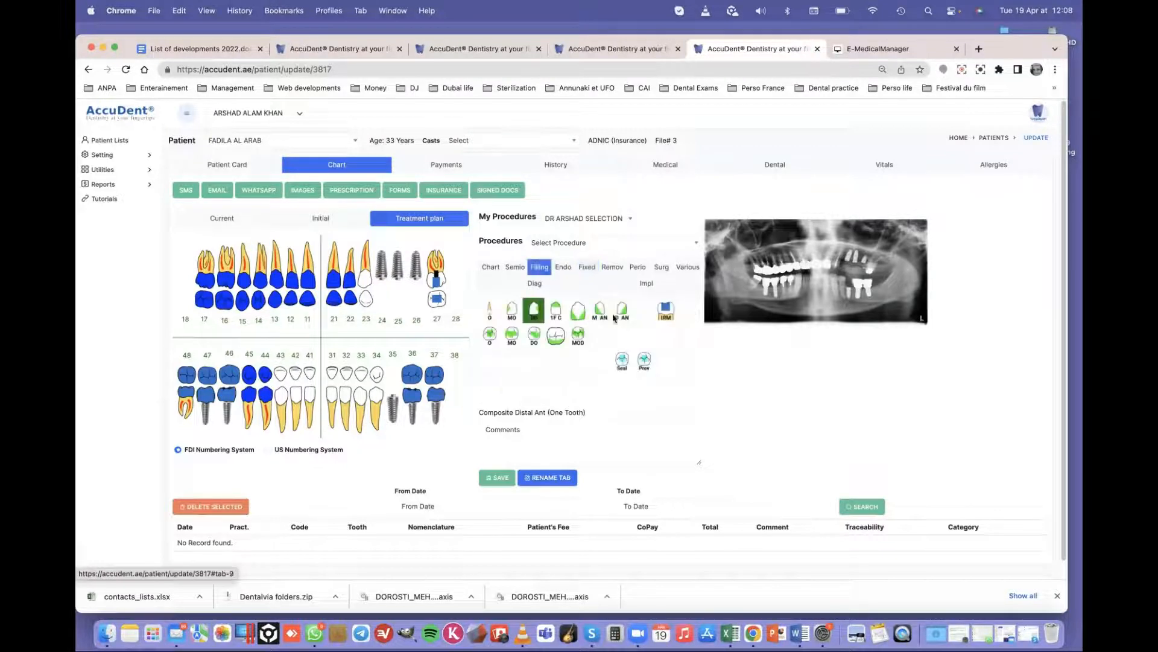
click(584, 268)
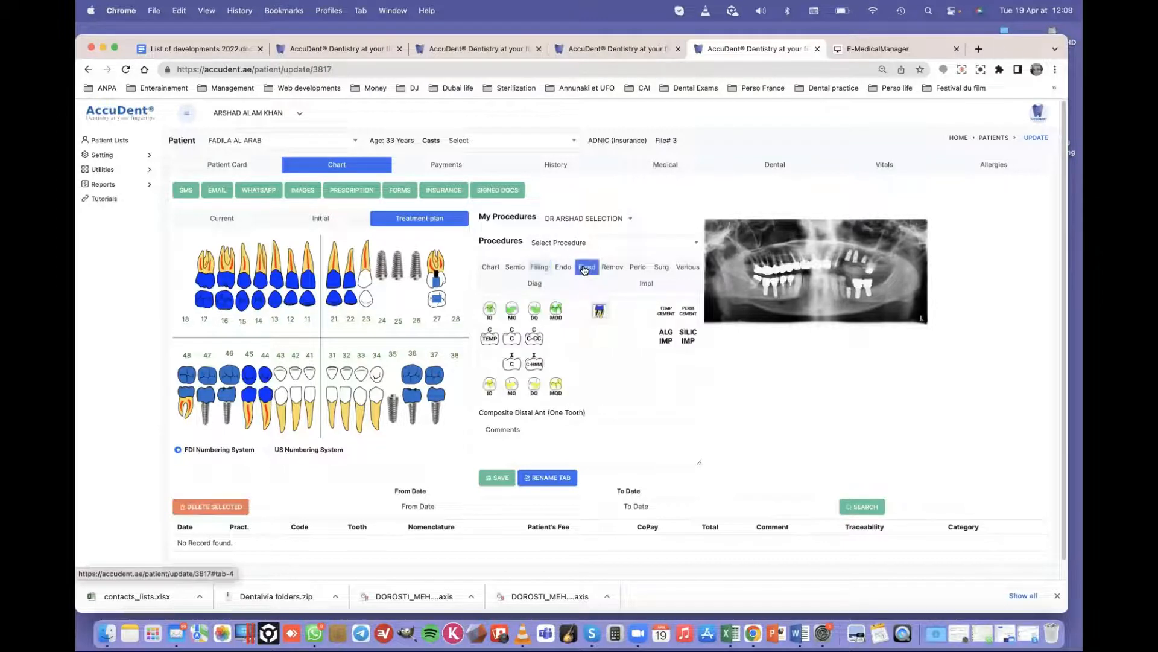
click(598, 311)
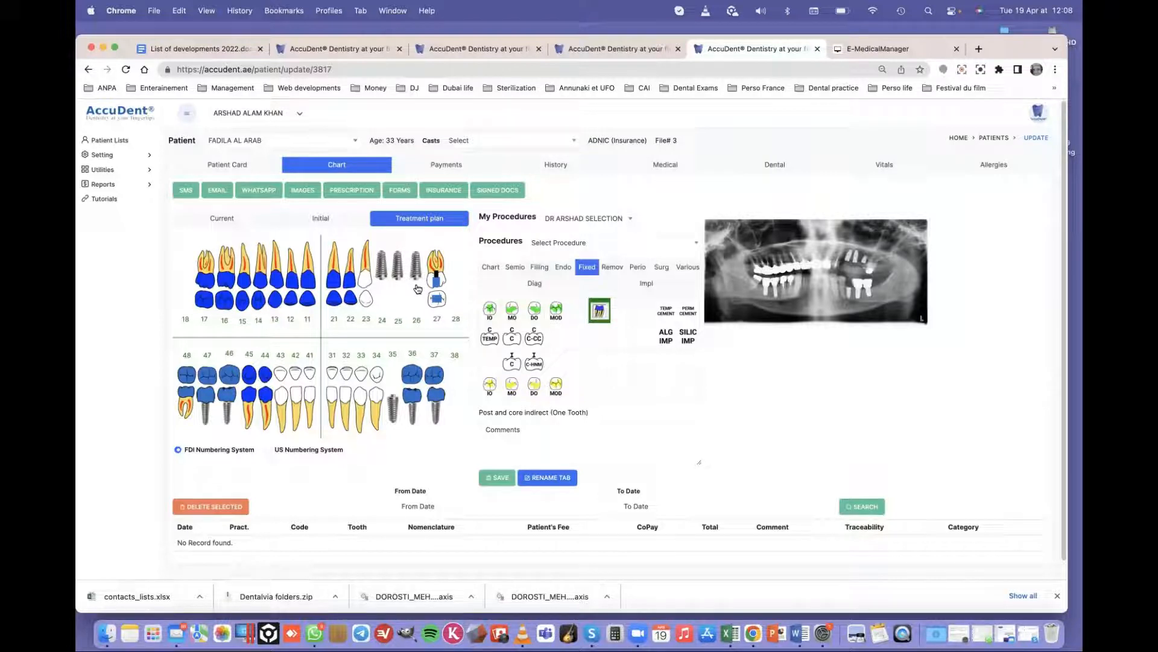
click(365, 279)
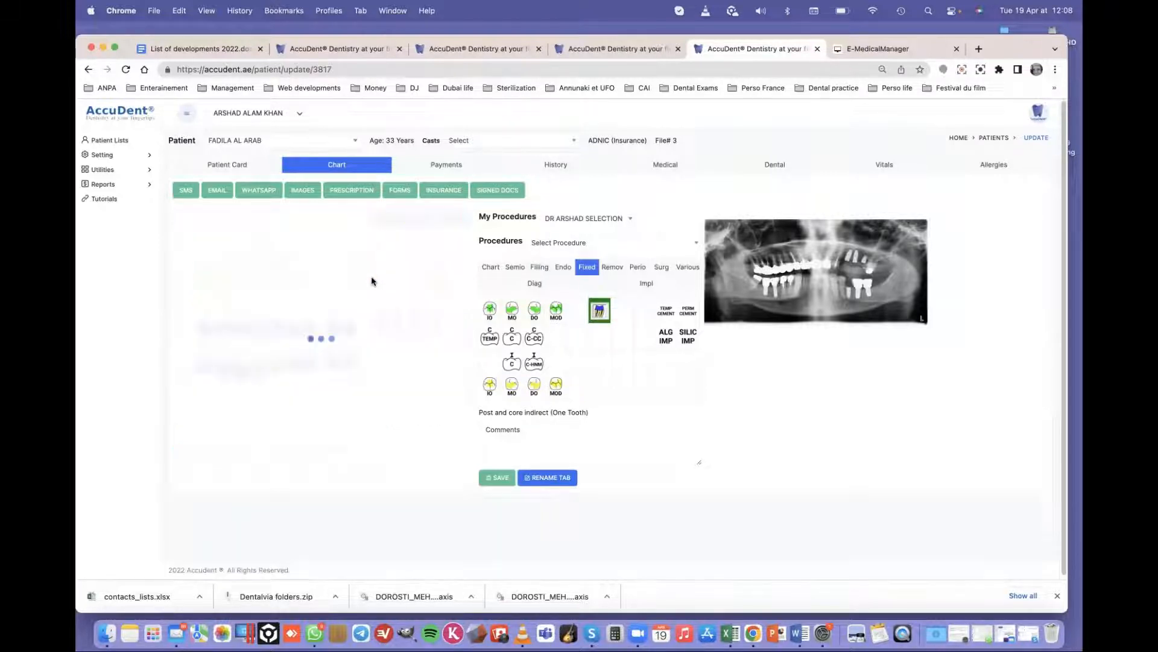
Add a Transitional Acrylic Crown and a Ceramic Zircon Crown to tooth 23 in the treatment plan.
click(489, 338)
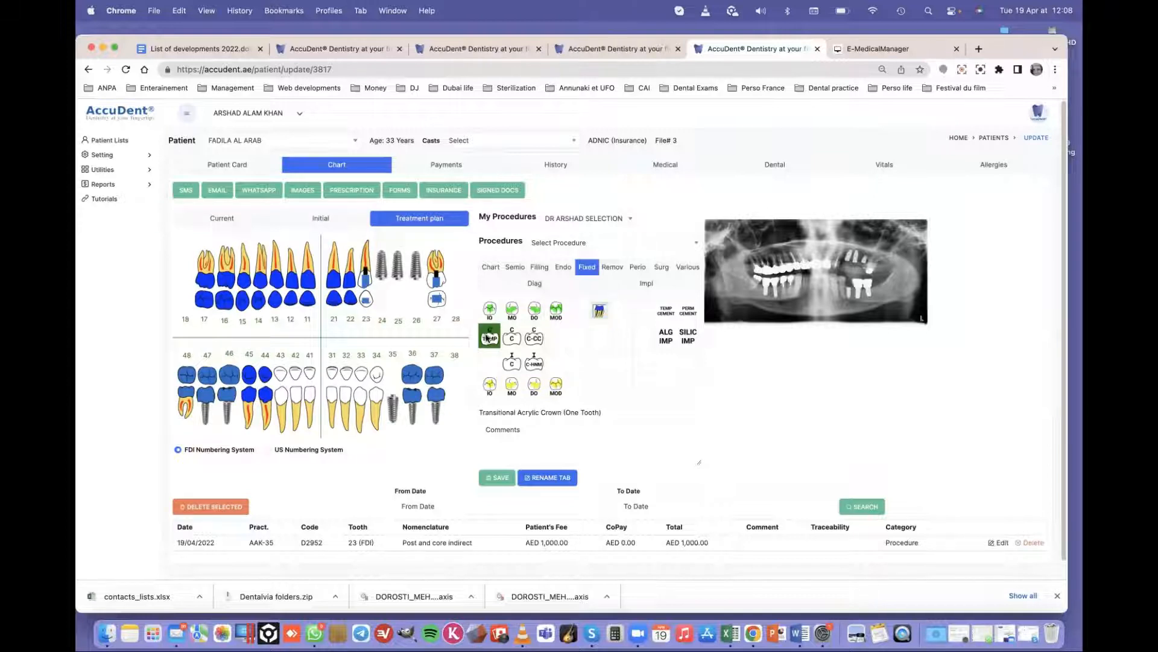
click(371, 282)
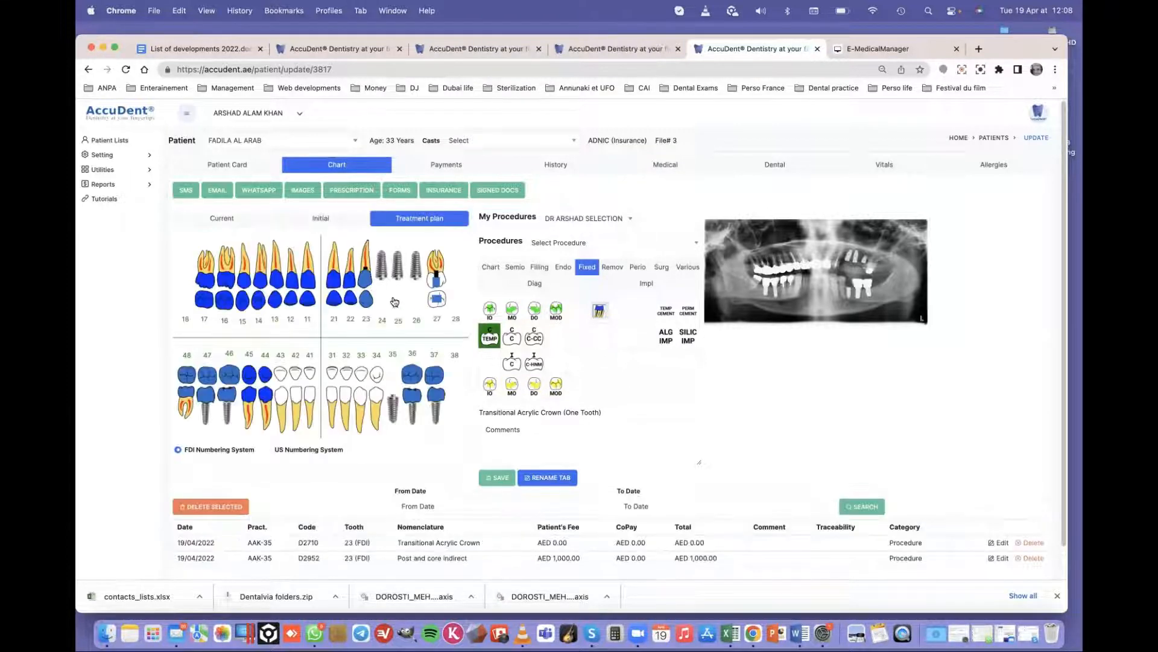
click(511, 339)
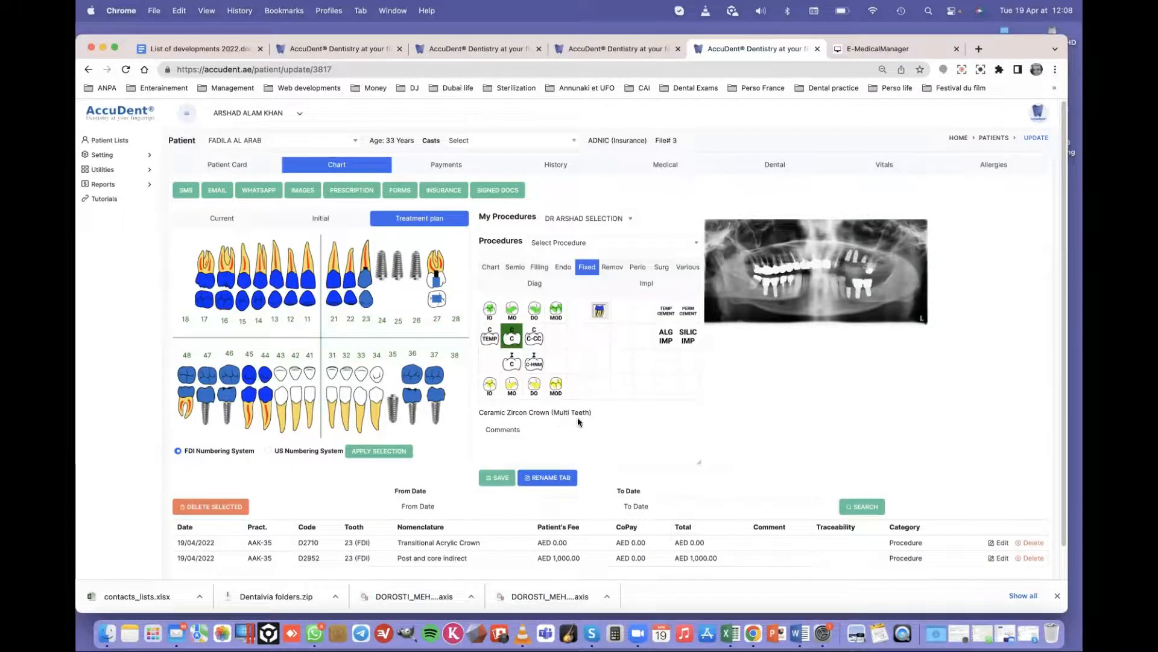
click(366, 282)
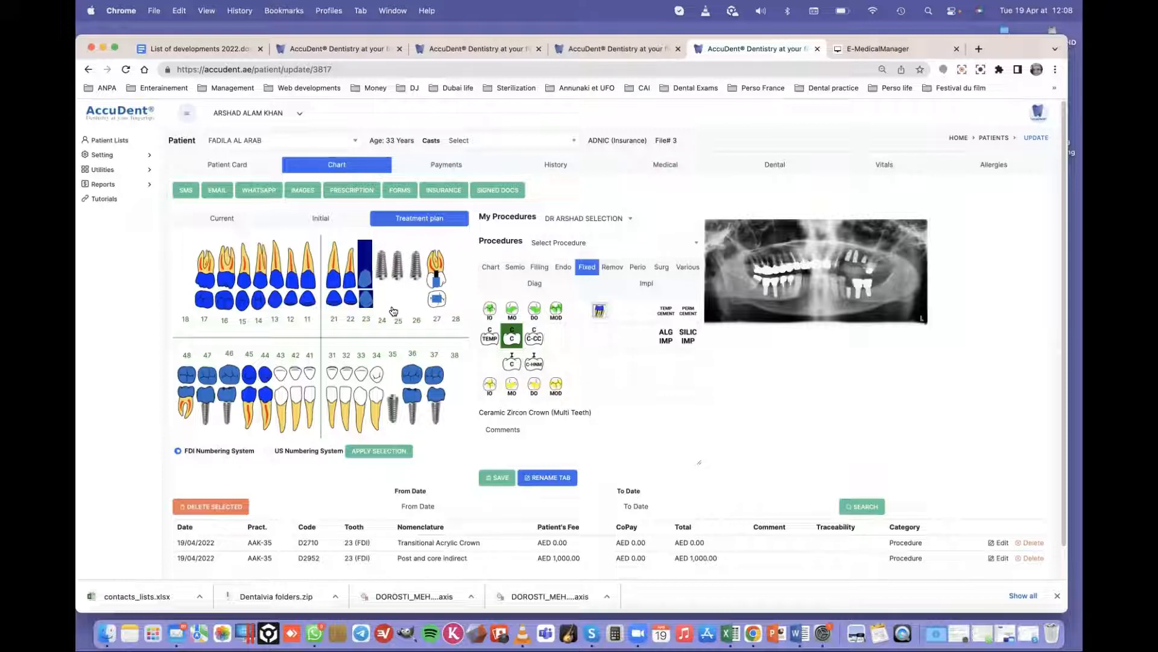
click(379, 451)
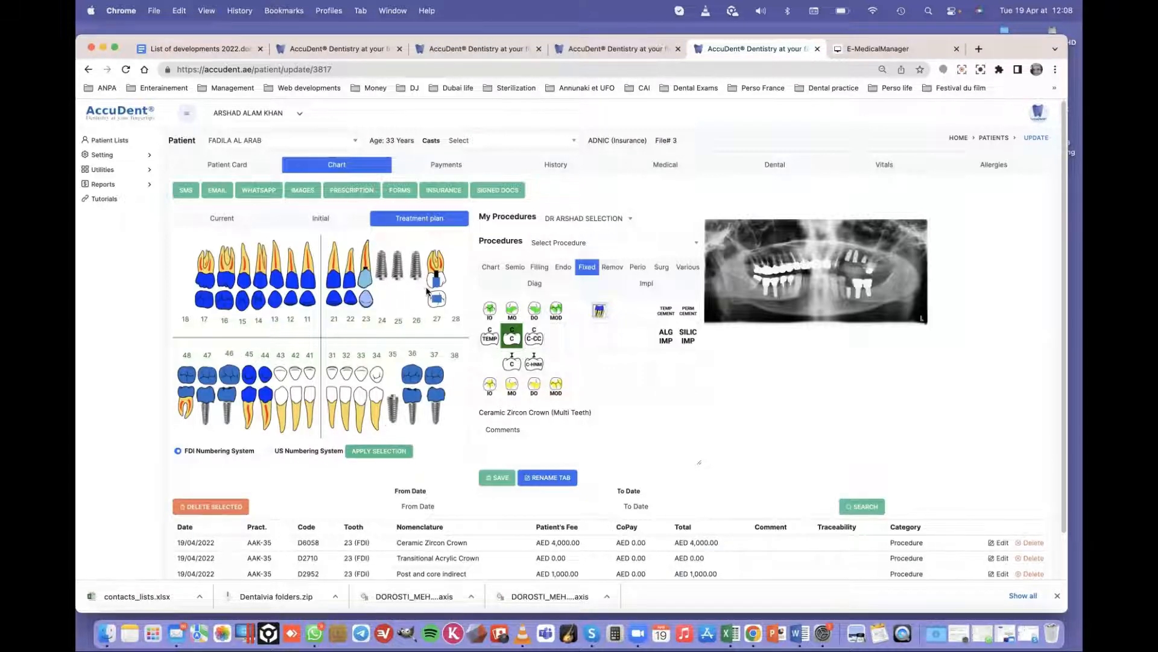
Add the implant procedure "Healing abutment" to teeth 24, 25, 26 and 35, plus an OPG as a global procedure.
click(648, 286)
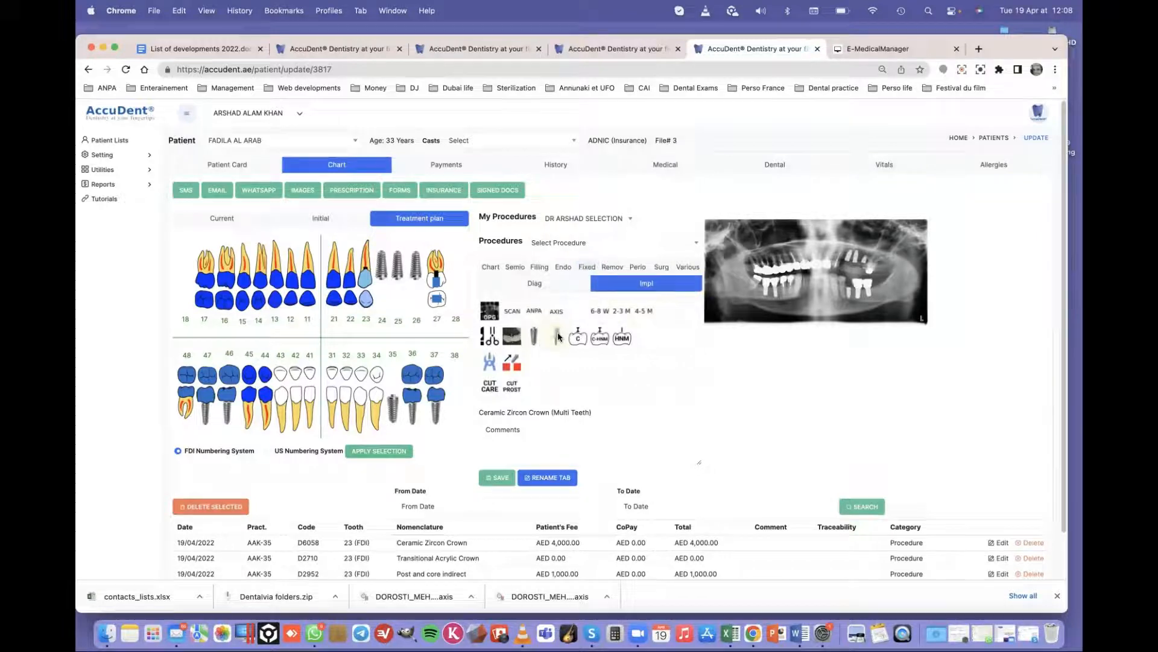
click(555, 336)
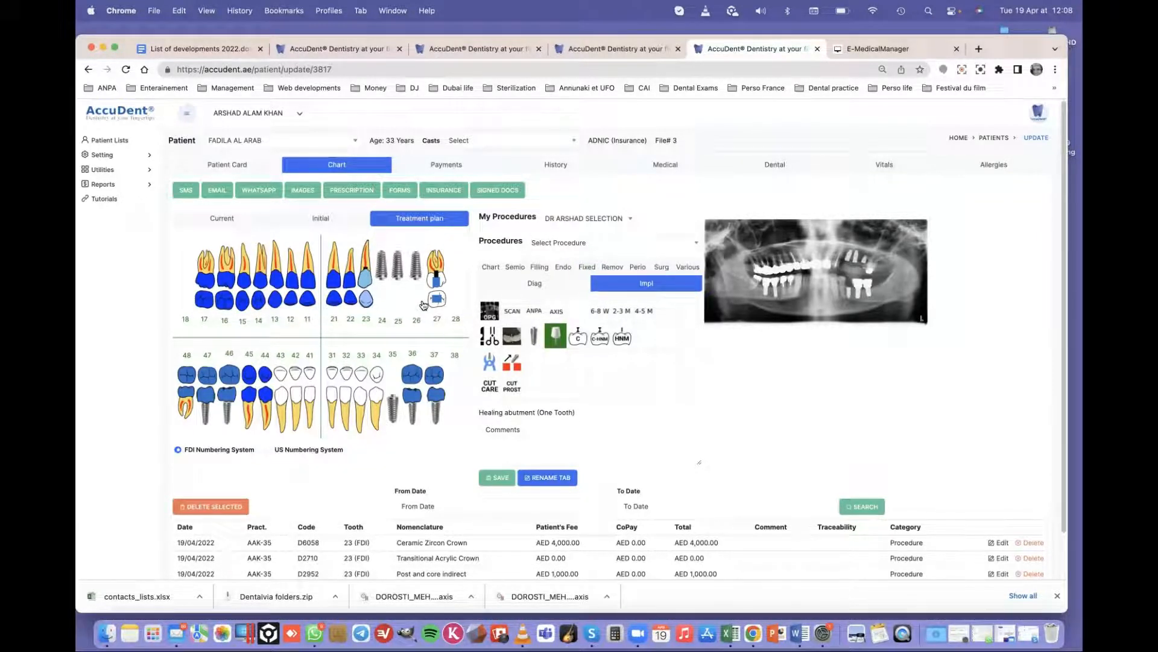
click(418, 293)
click(399, 287)
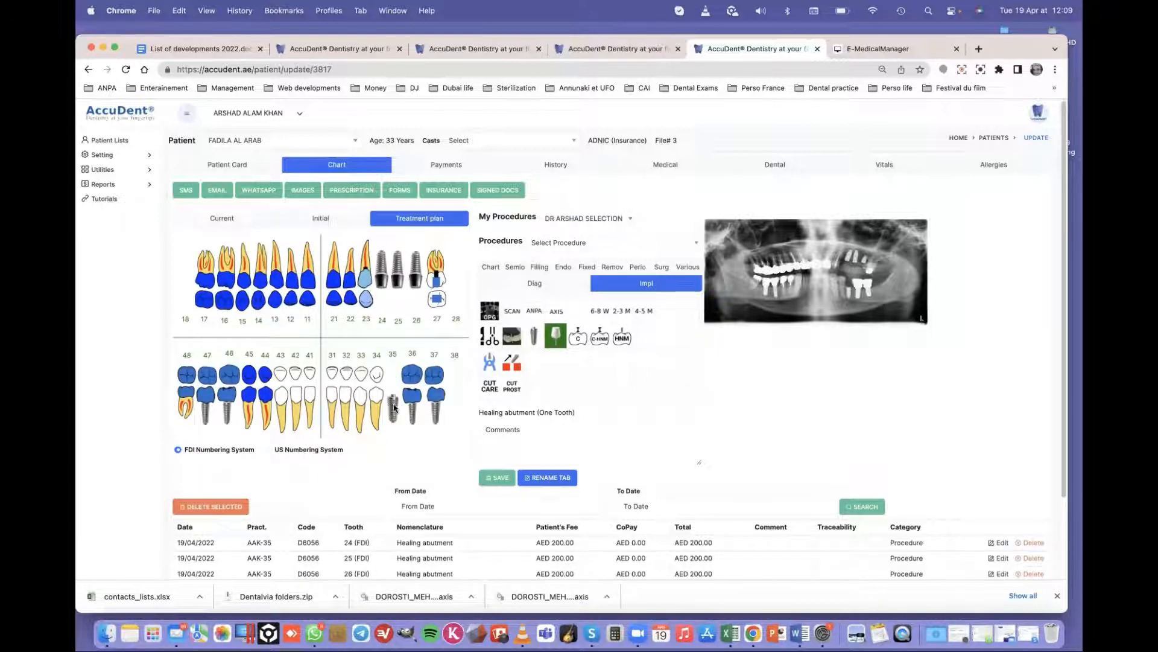
click(394, 408)
click(488, 312)
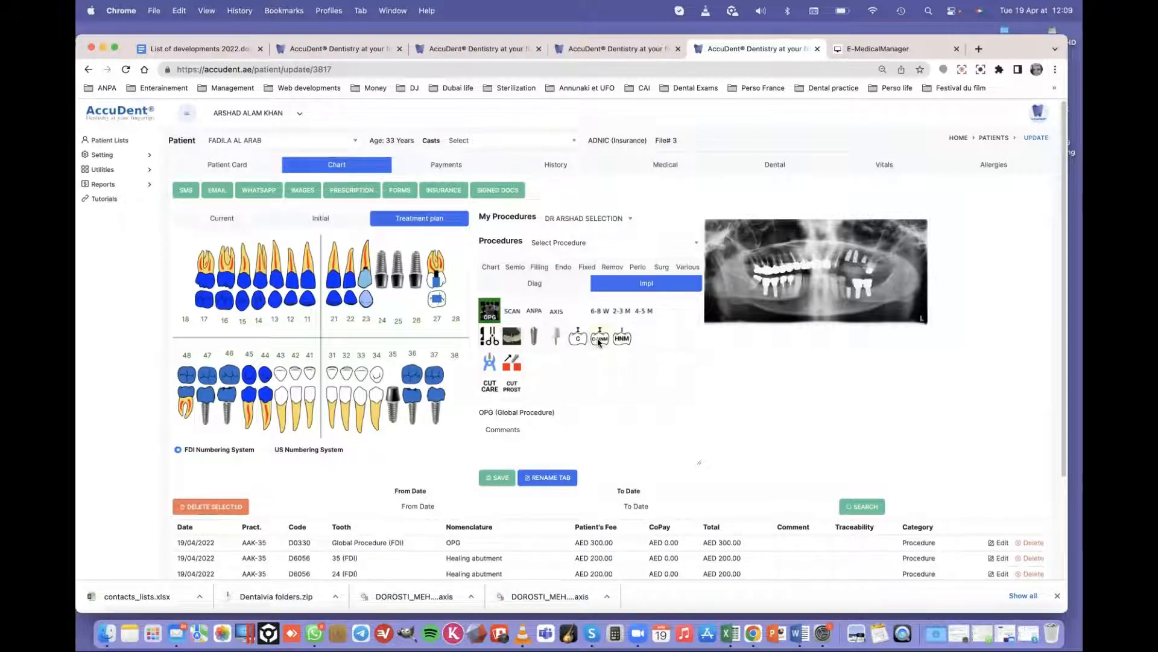
Add a Ceramo Metal Crown on Implant HNM to teeth 24, 25, 26 and 35.
click(599, 339)
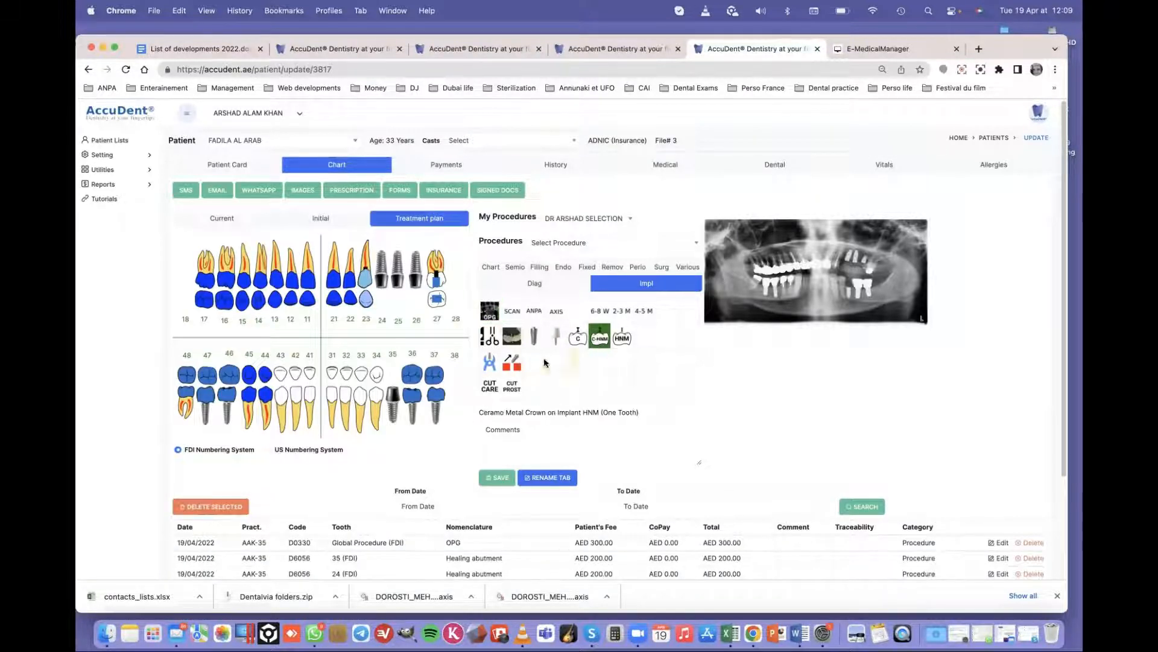
click(384, 292)
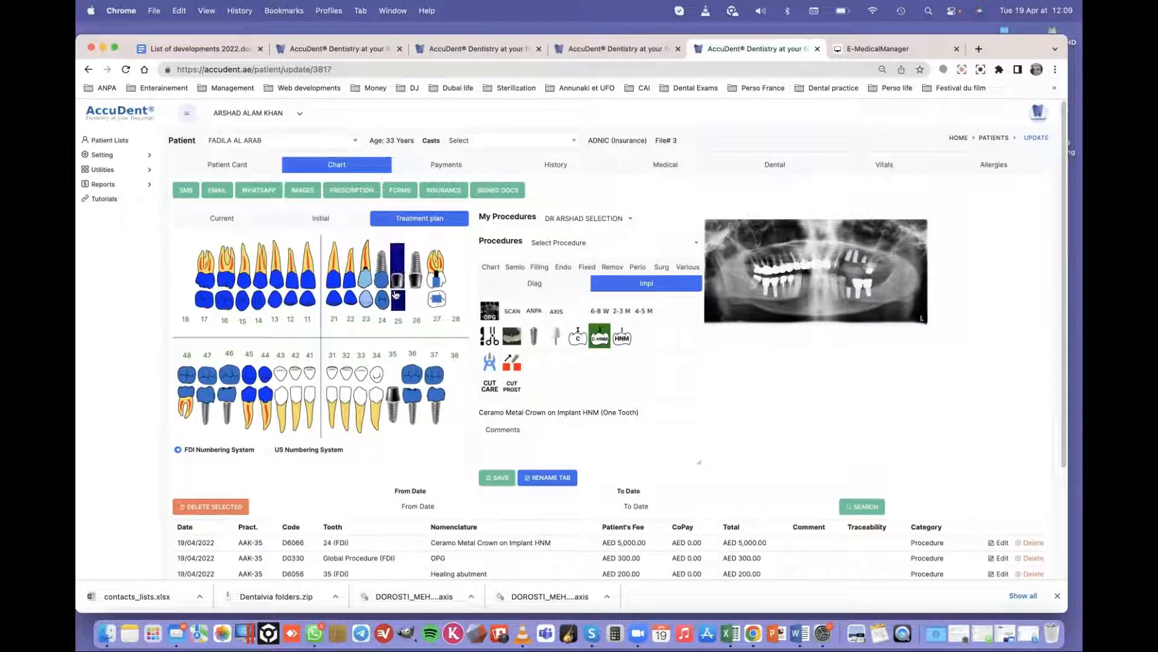
click(415, 297)
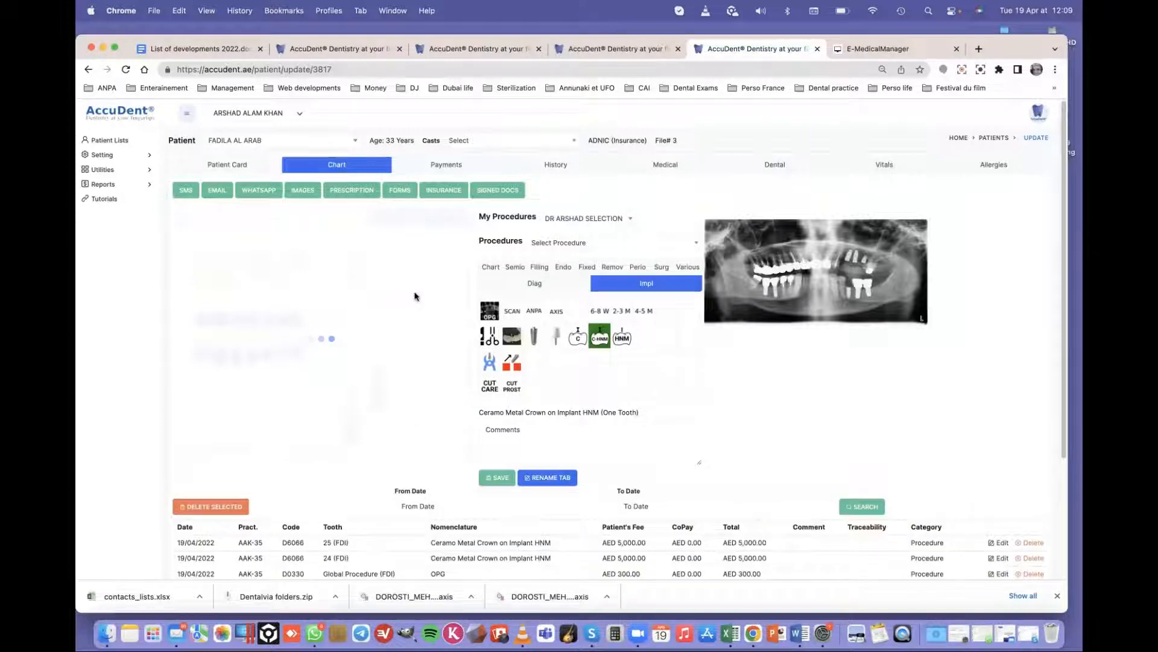
click(416, 331)
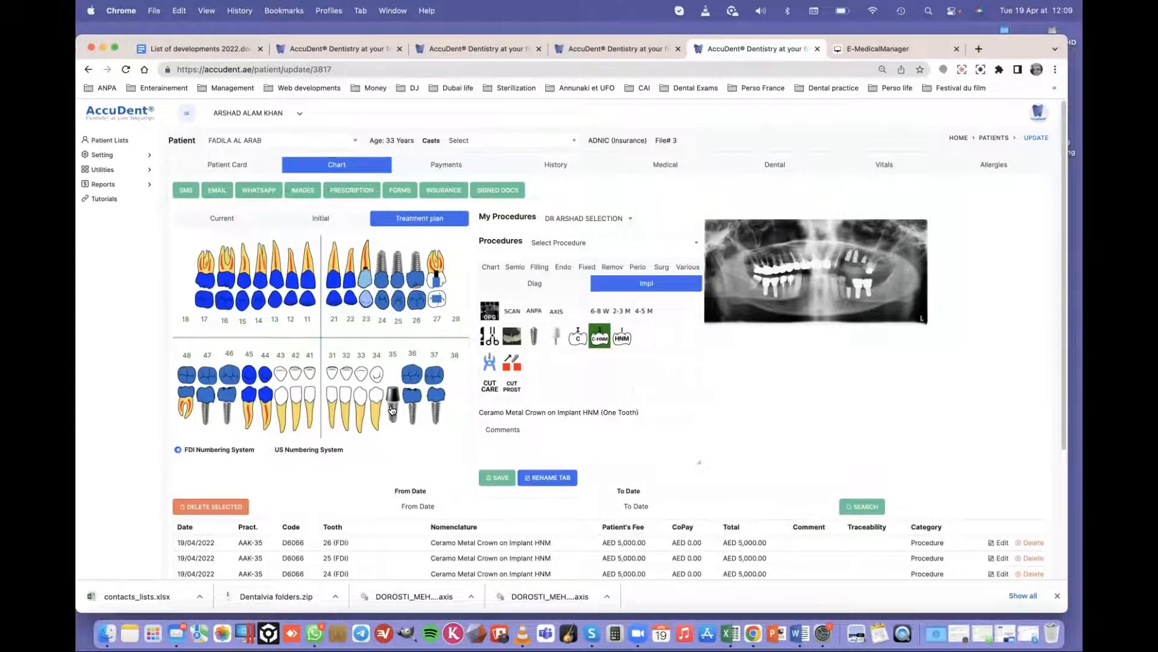
click(391, 409)
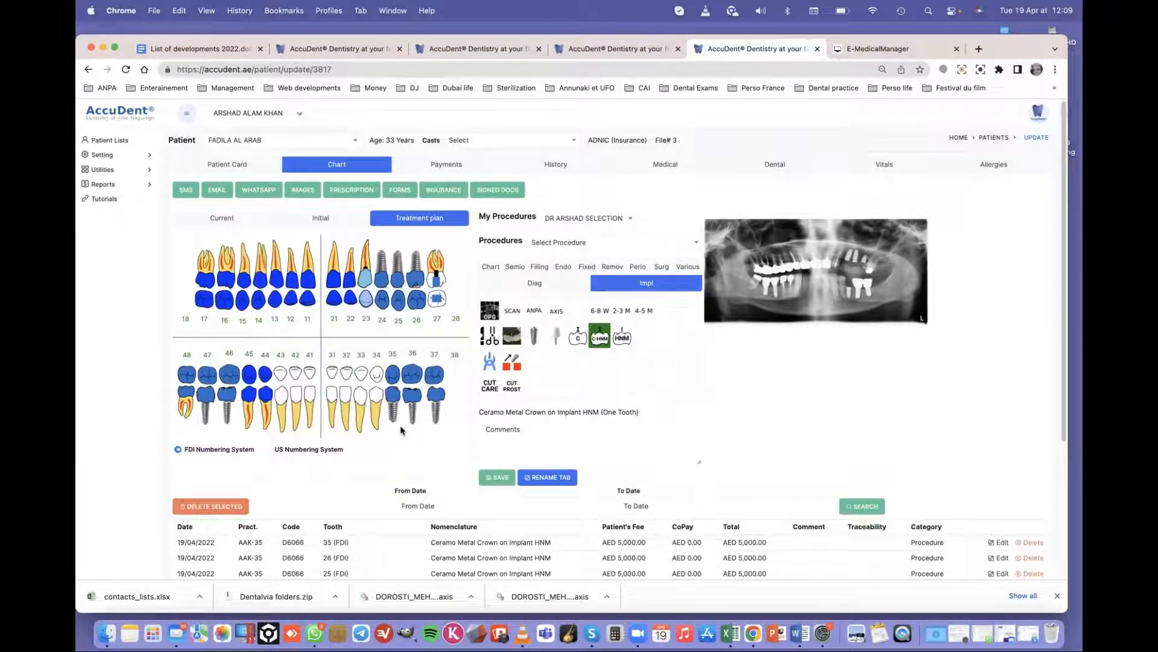
Select all procedures listed in the treatment plan and generate a form from them with the QUOTATION template.
scroll(404, 432, down, 3)
scroll(401, 429, up, 3)
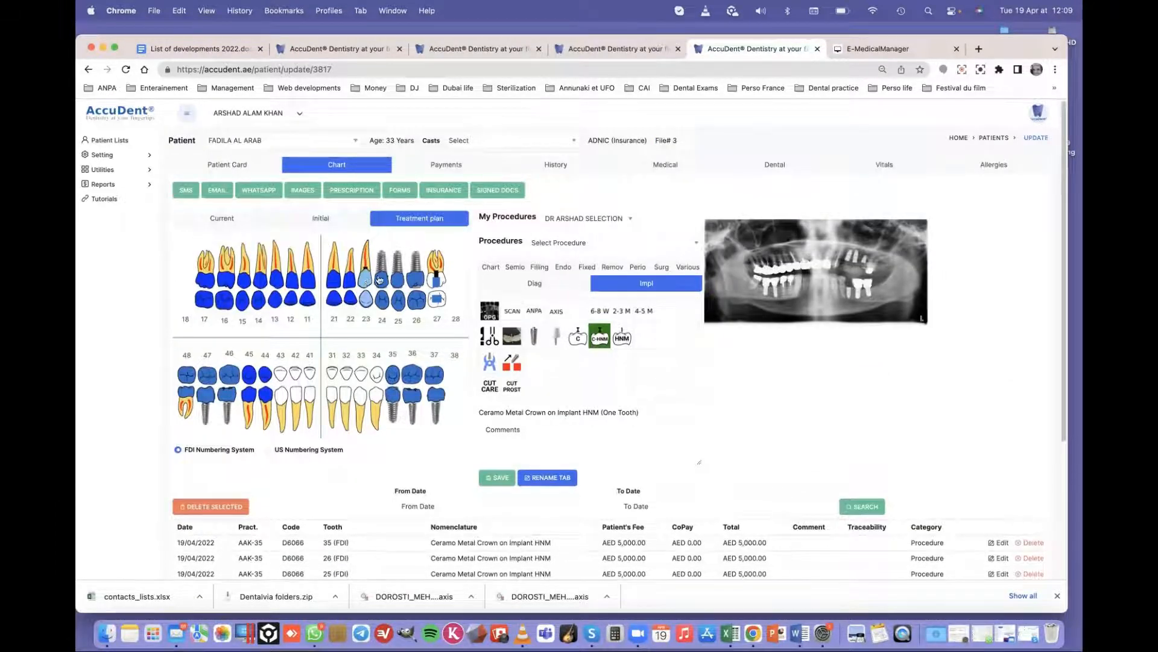
scroll(436, 435, down, 3)
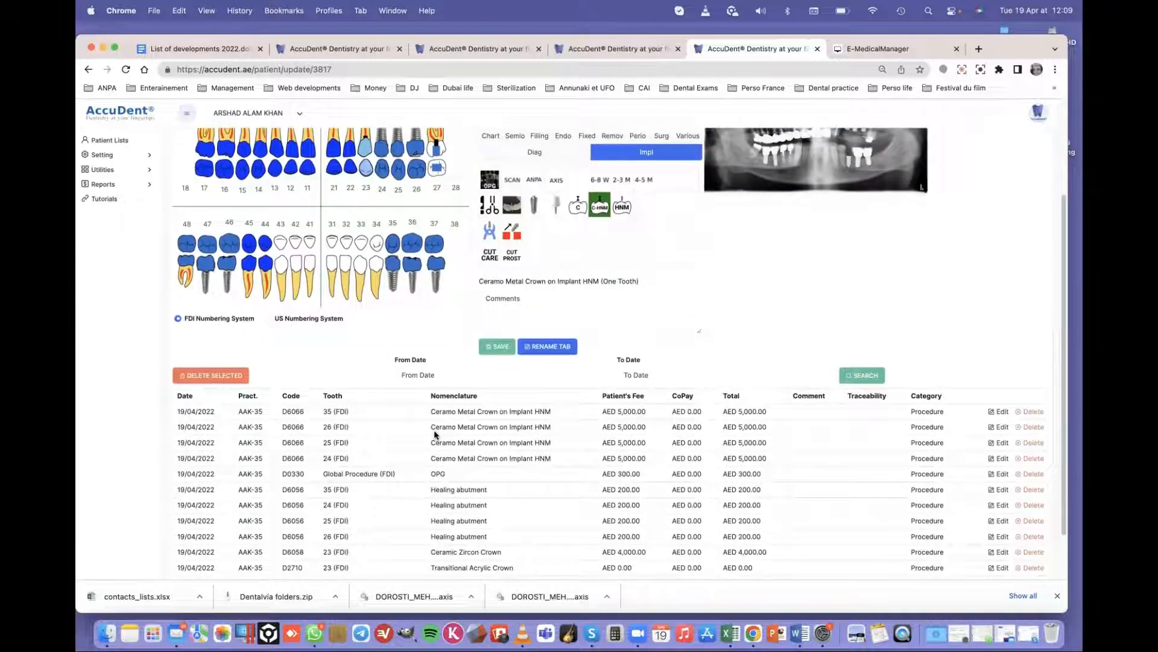
scroll(383, 398, down, 1)
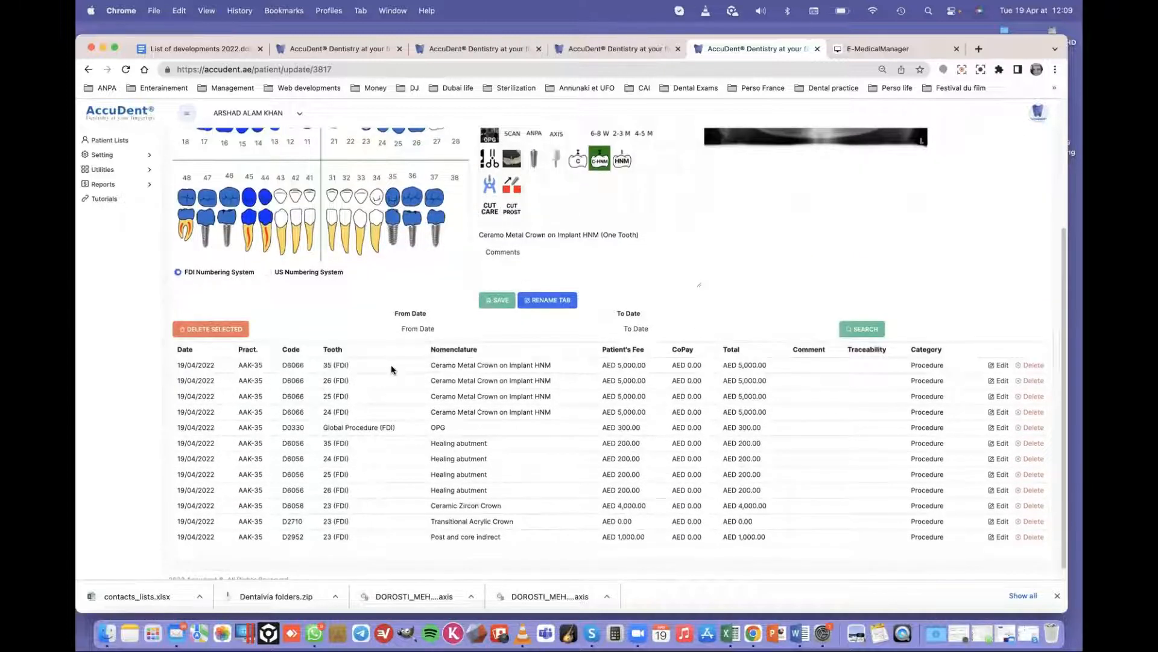
drag(391, 370, 395, 537)
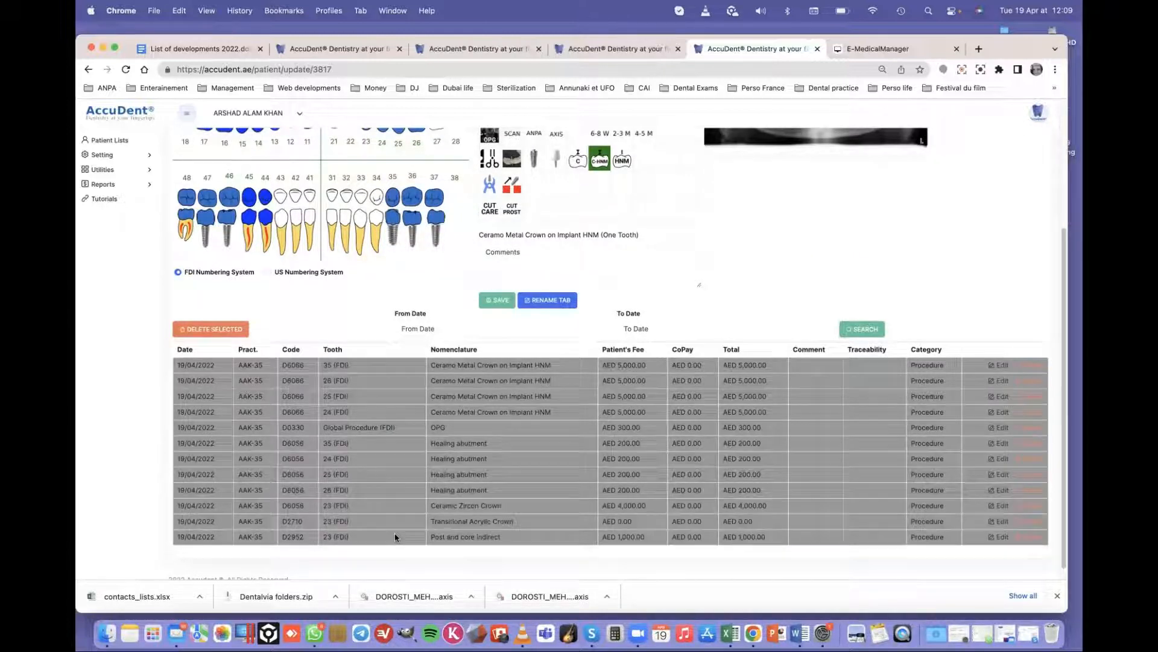
scroll(470, 484, up, 4)
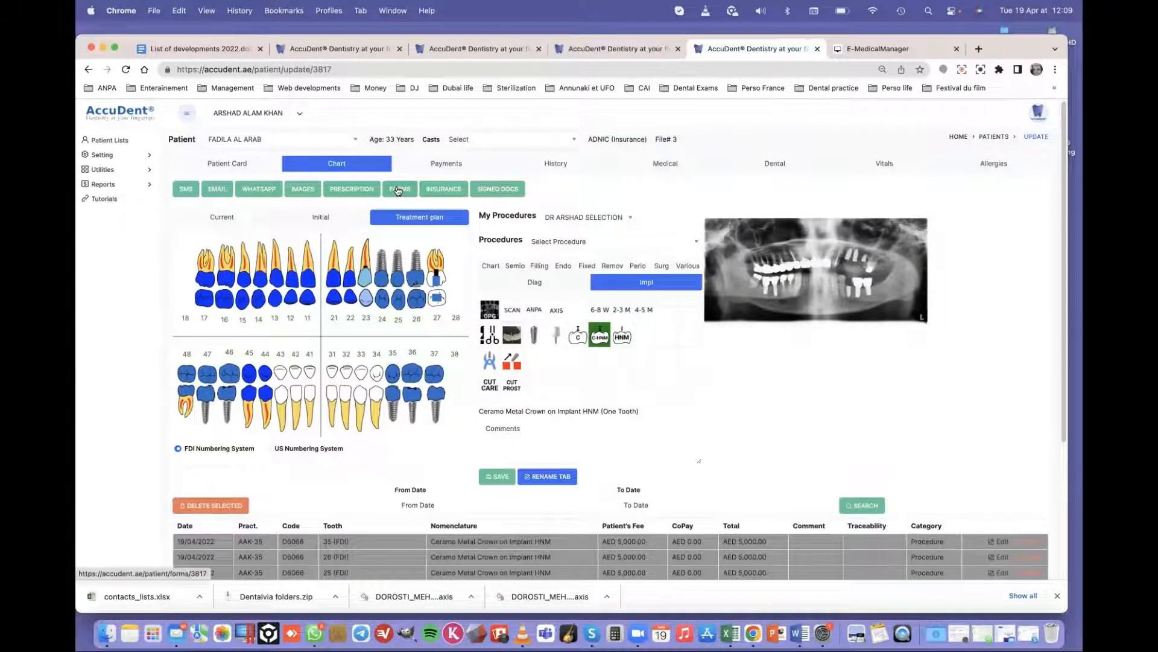
click(398, 189)
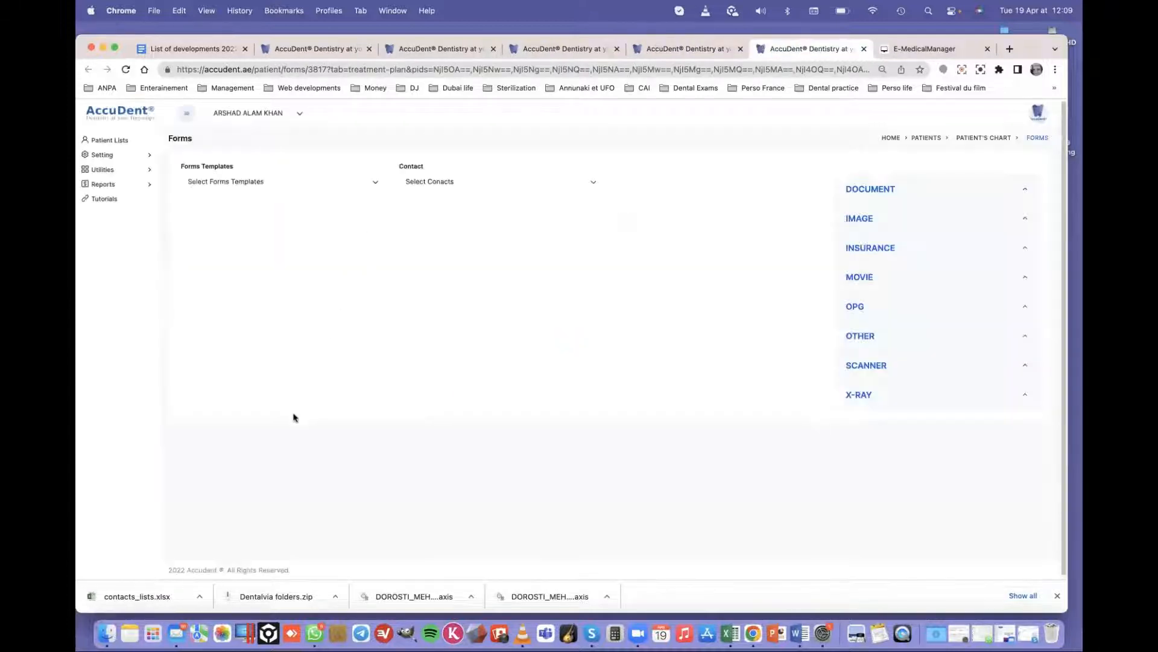
click(253, 182)
click(241, 415)
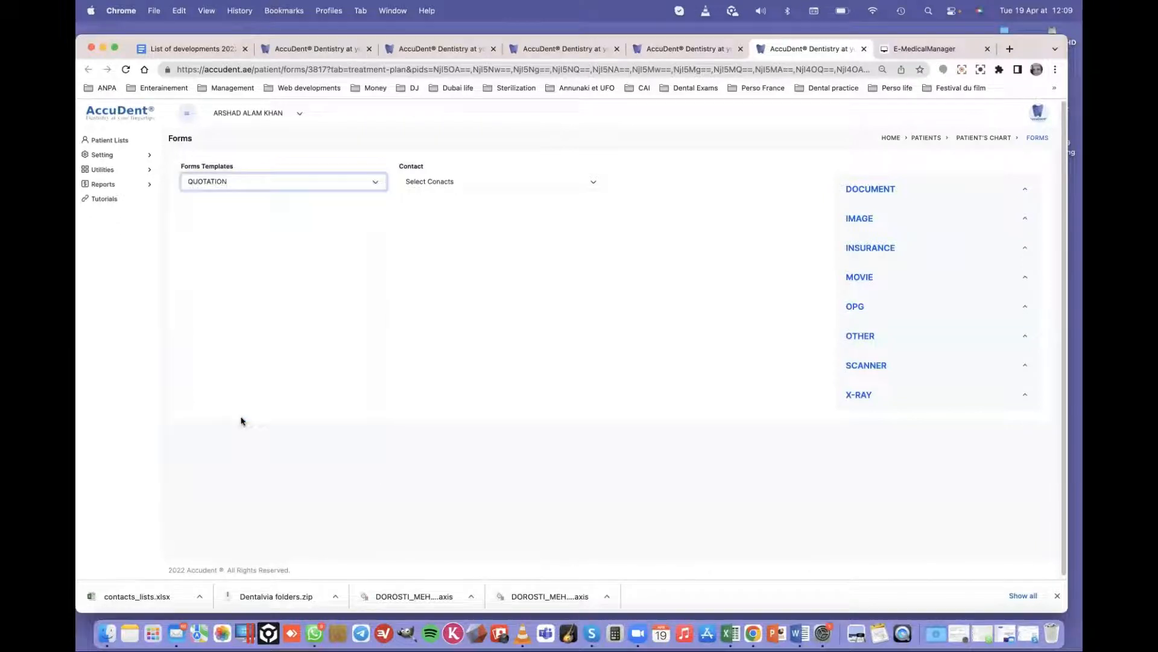
Review the quotation, save it in the patient's history as a printable PDF, and return to the chart.
scroll(740, 350, down, 5)
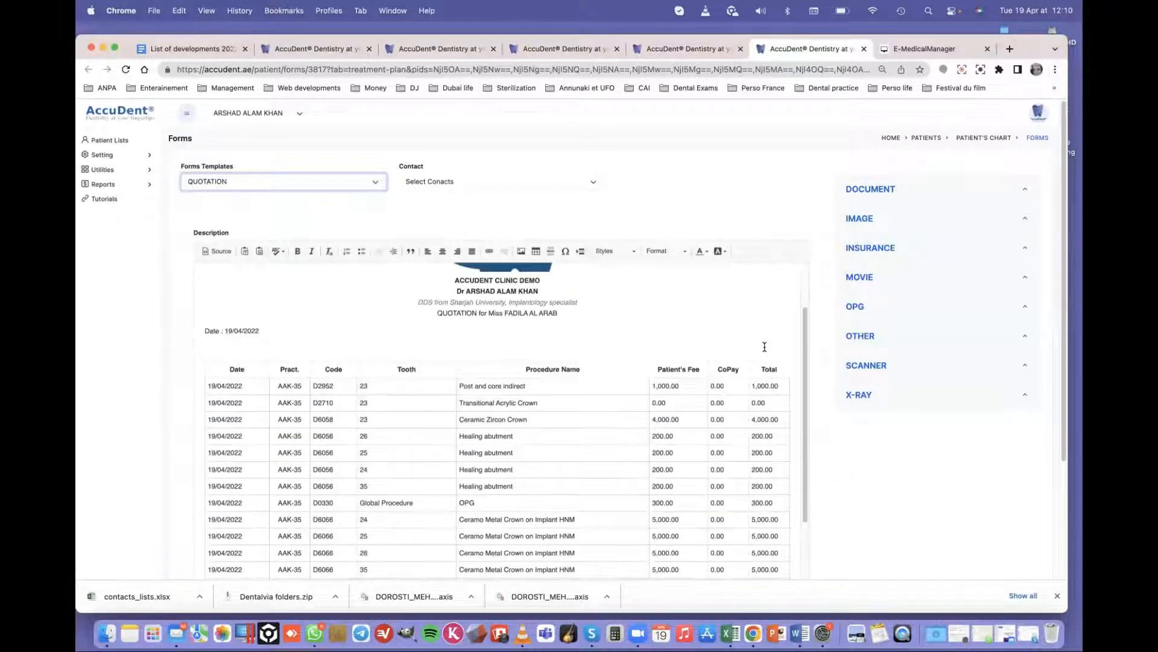
scroll(765, 347, up, 3)
scroll(764, 346, down, 5)
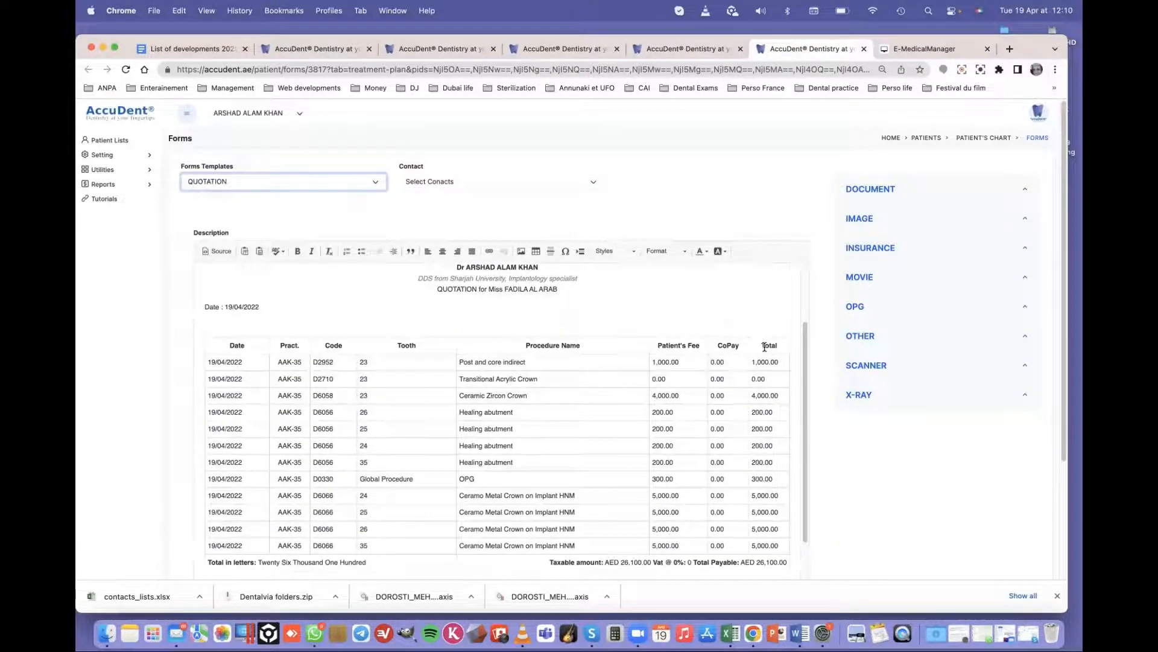
scroll(729, 366, down, 3)
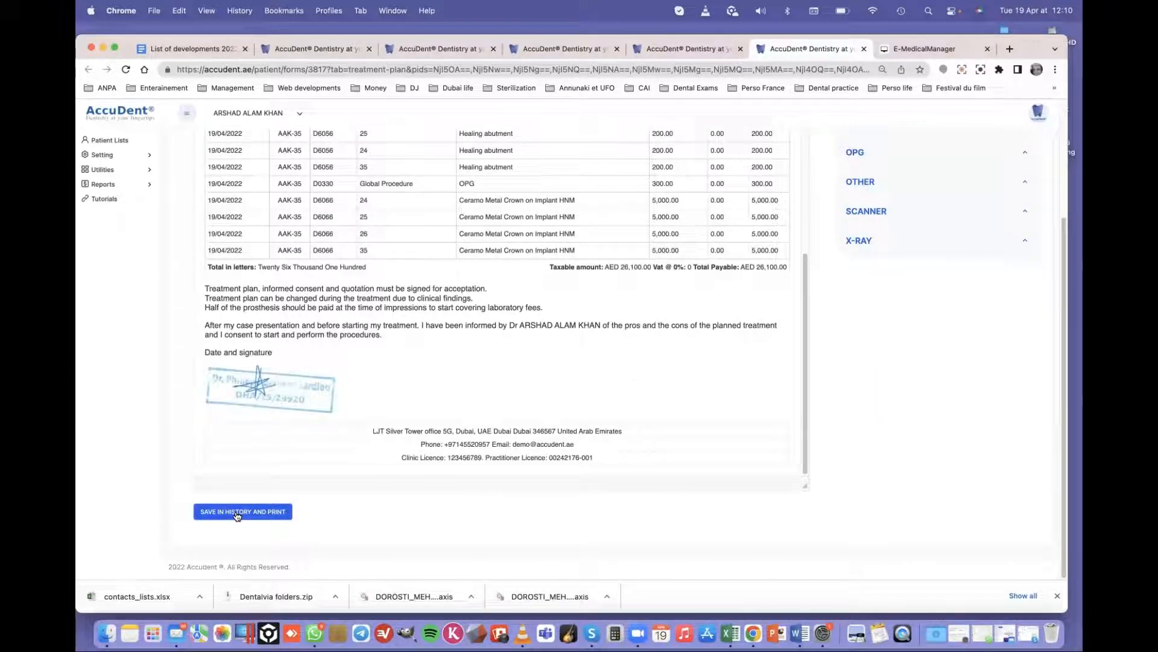
scroll(458, 387, up, 5)
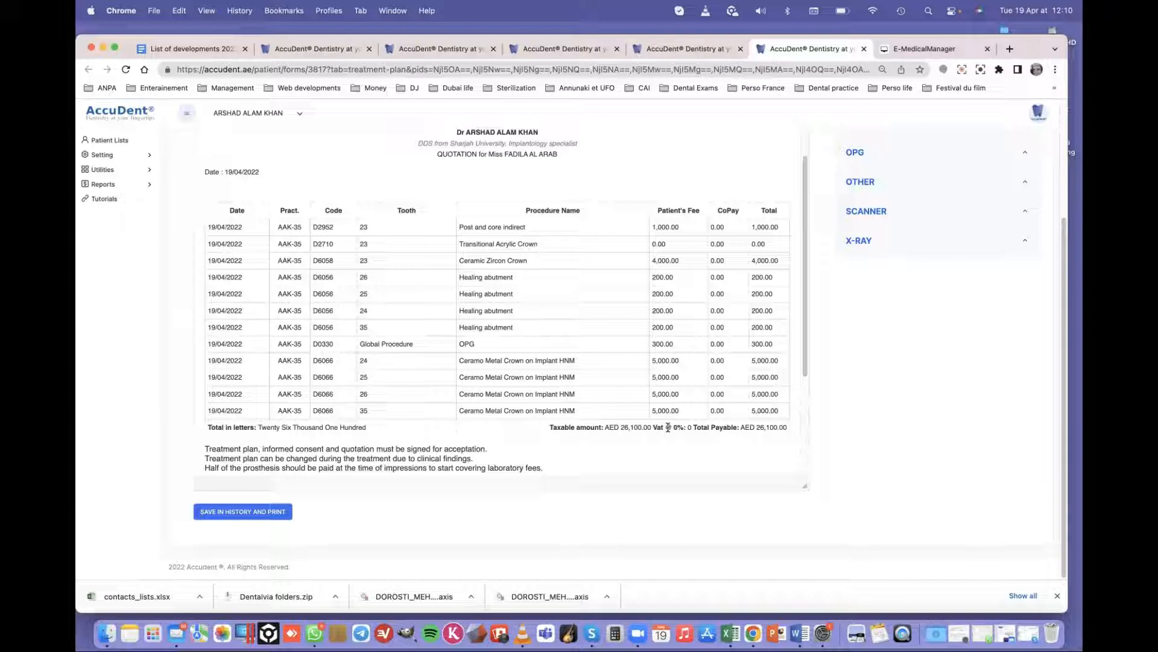
click(778, 425)
scroll(400, 425, down, 4)
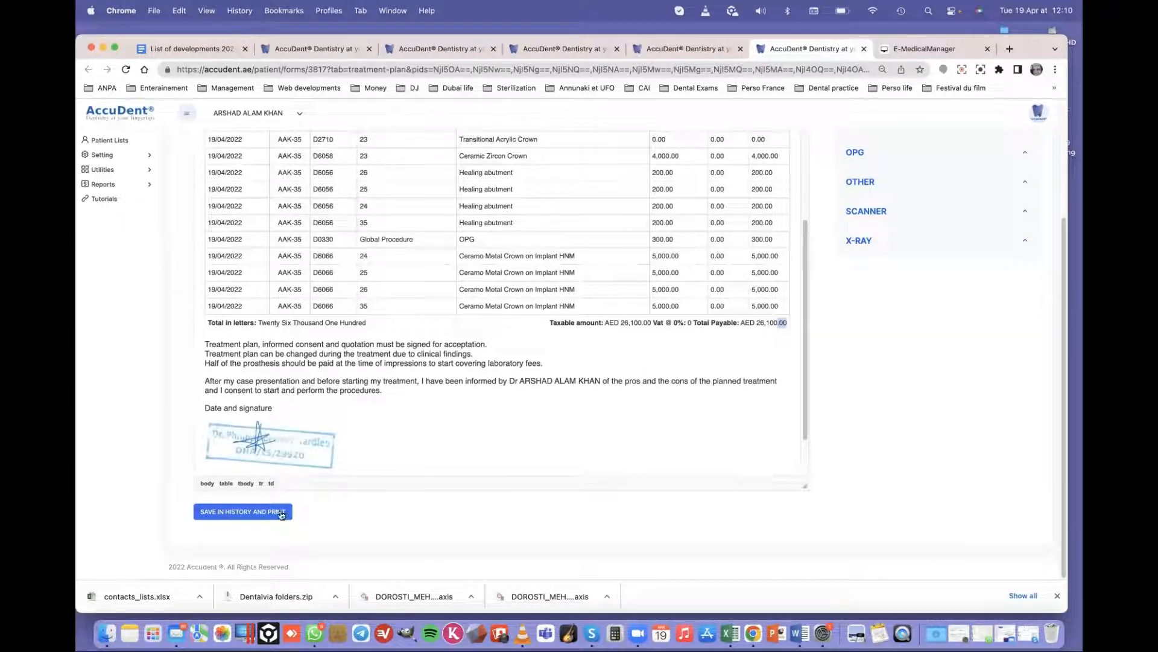
click(247, 512)
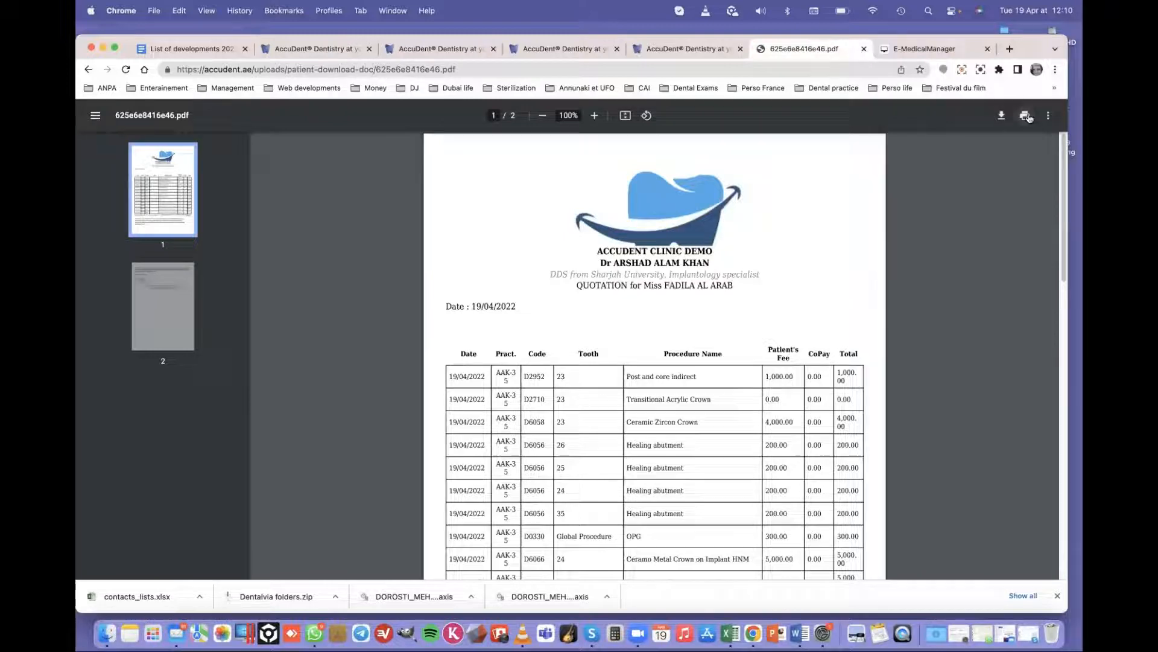
click(864, 49)
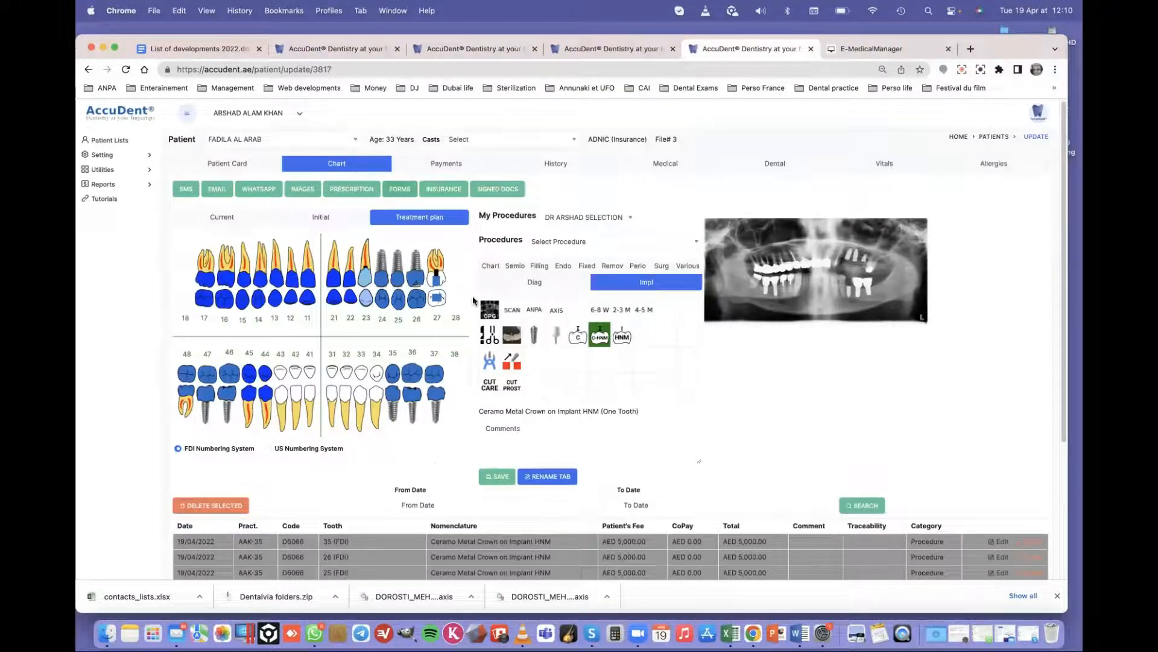
Create a signed document from the selected treatment plan procedures with the QUOTATION SIGN template.
scroll(400, 525, down, 5)
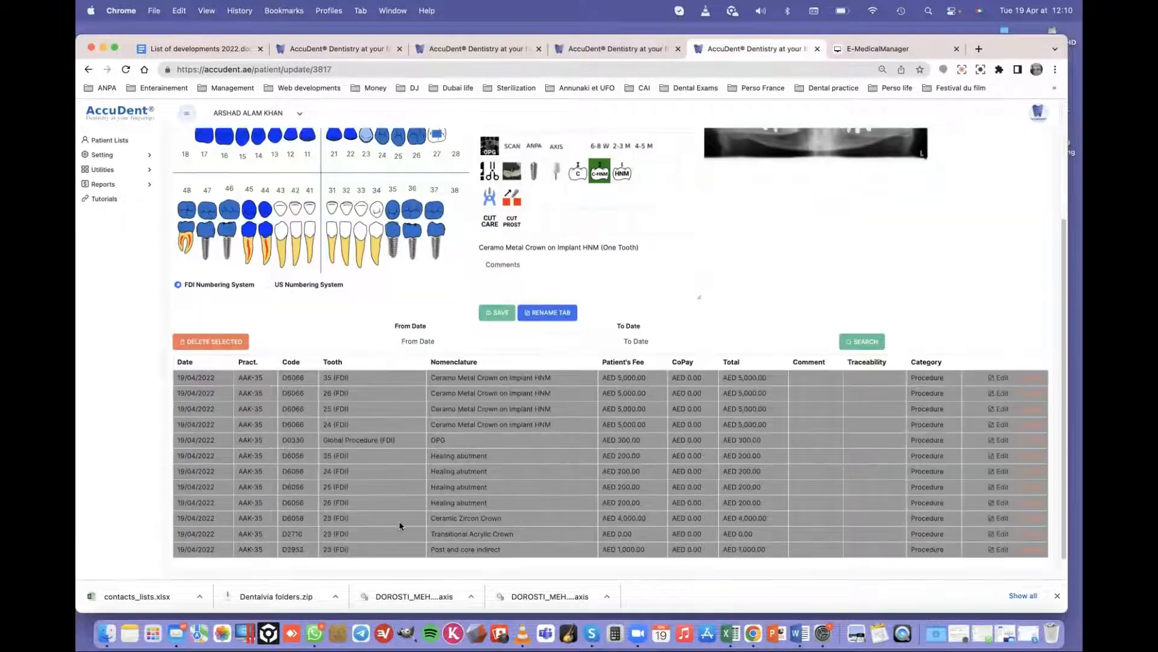
scroll(452, 369, down, 1)
scroll(422, 370, up, 5)
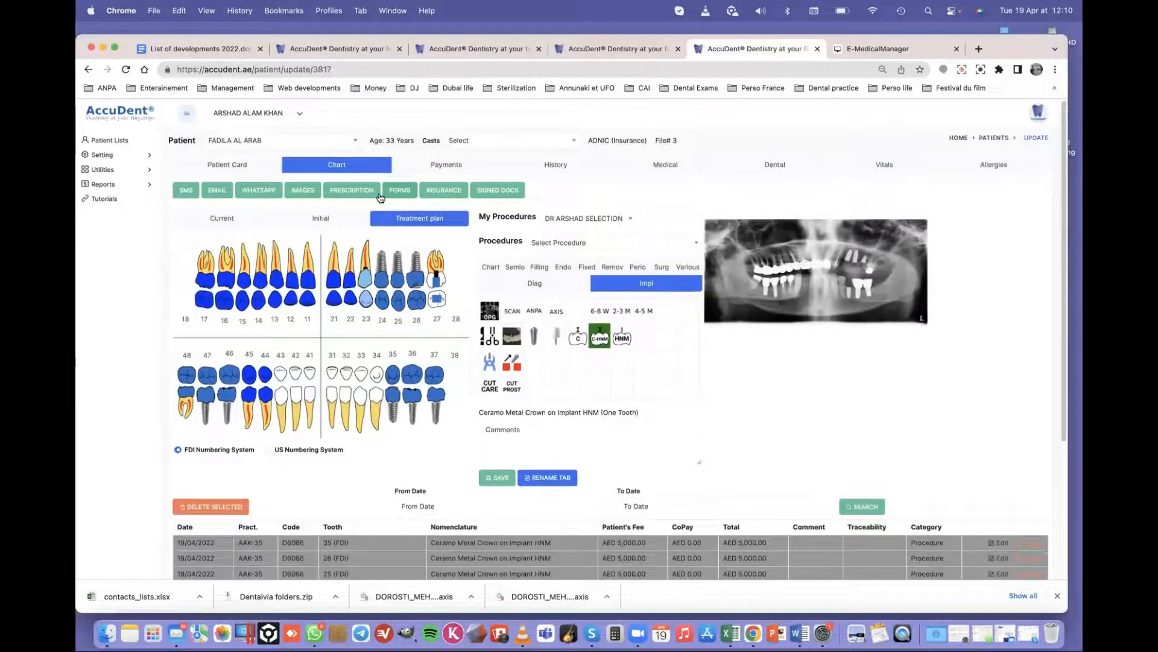
click(504, 192)
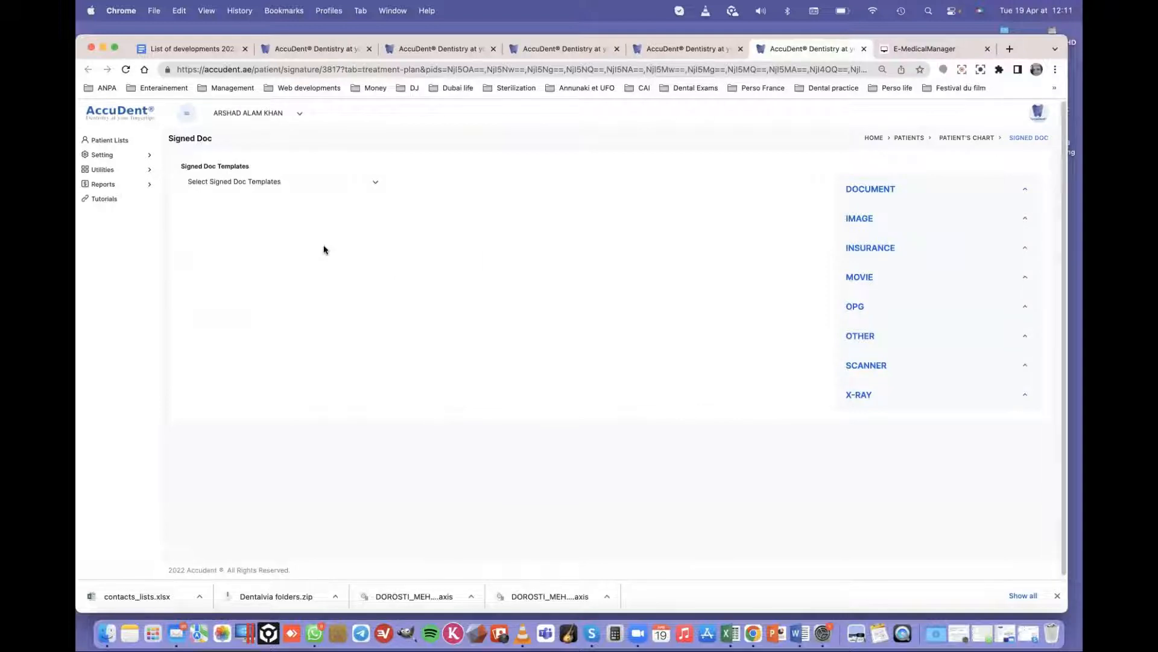
click(260, 183)
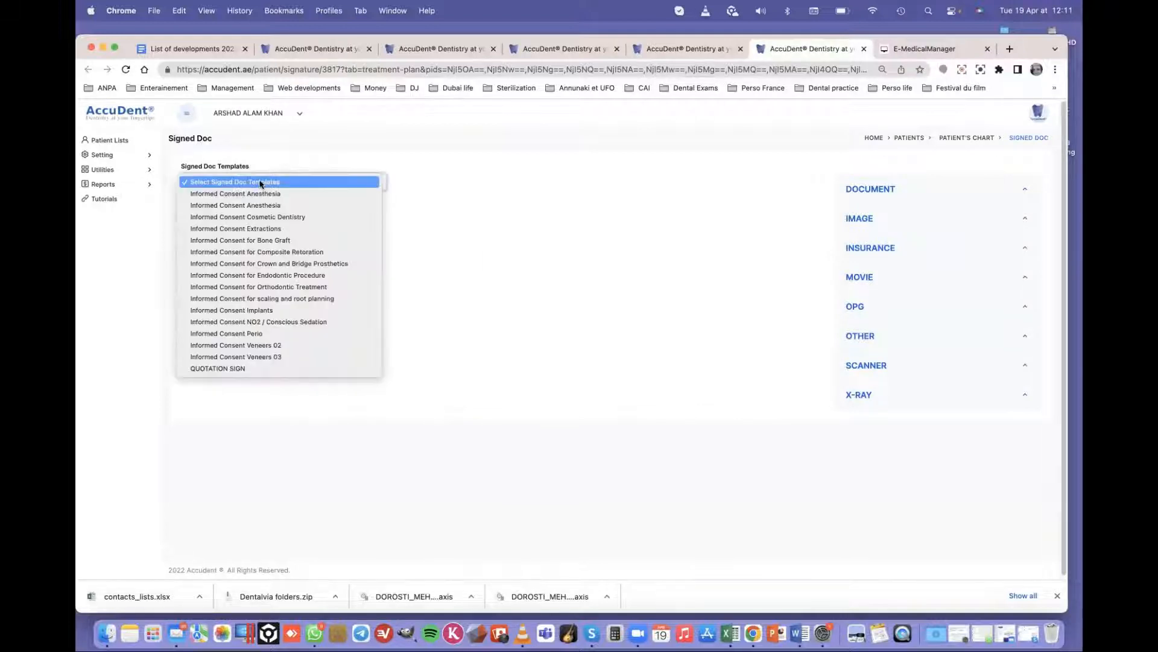
click(245, 373)
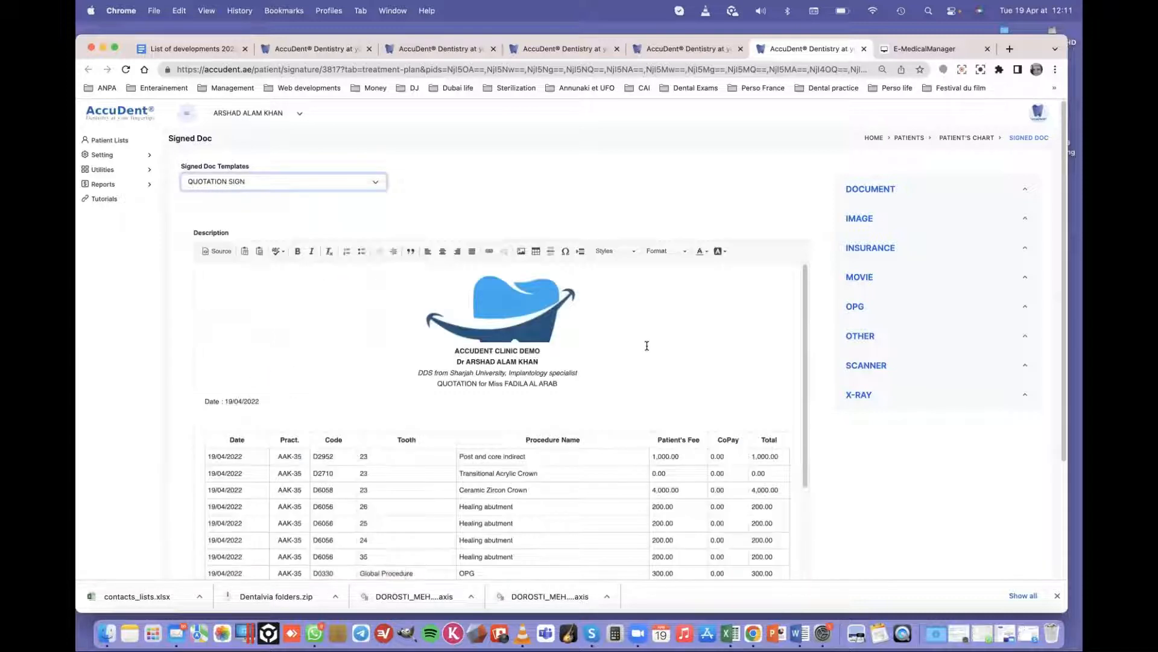
Review the quotation's procedure table and signature block, and open the document for digital signature.
scroll(646, 344, down, 5)
scroll(661, 346, up, 5)
scroll(832, 387, down, 5)
scroll(834, 390, down, 1)
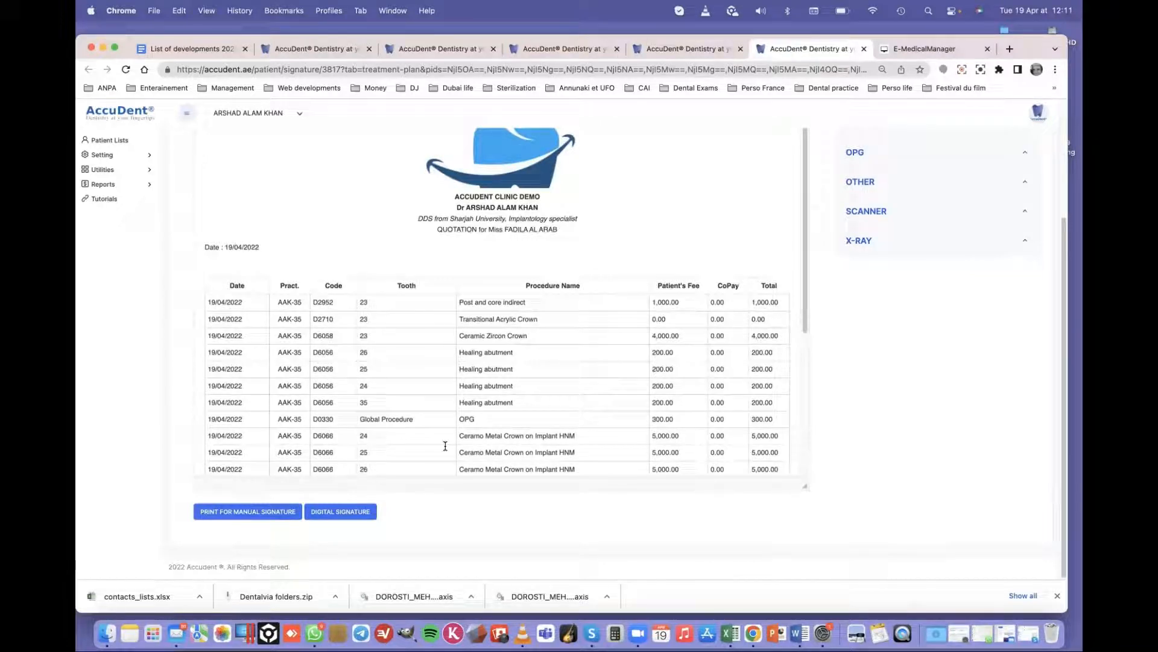
scroll(804, 468, down, 5)
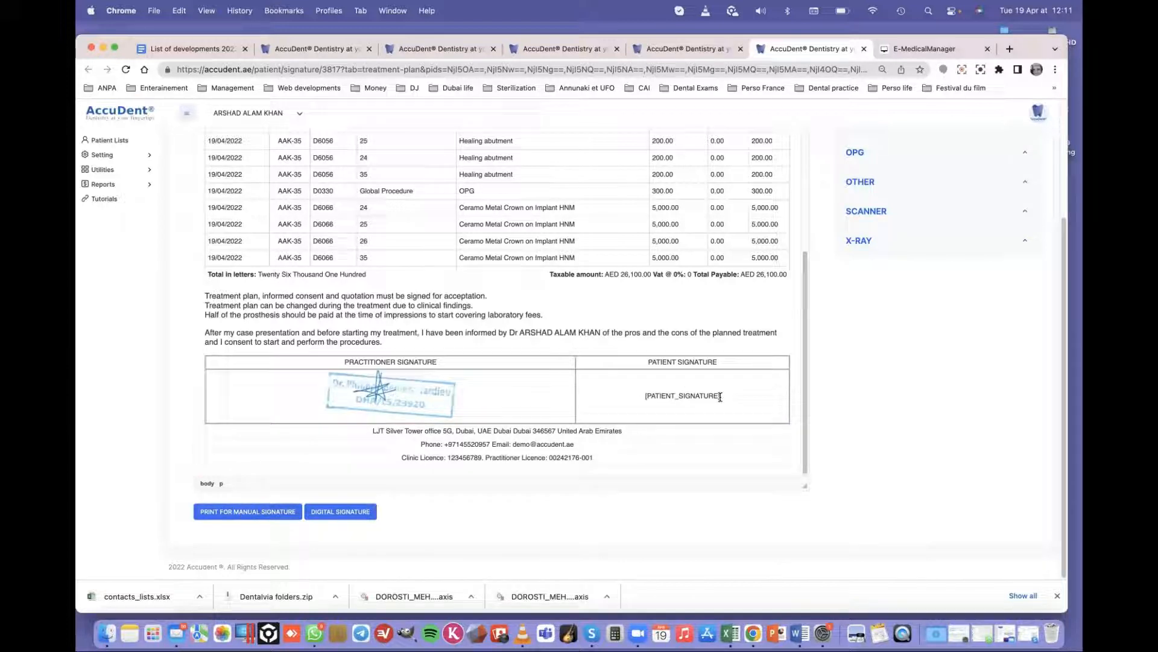
click(340, 512)
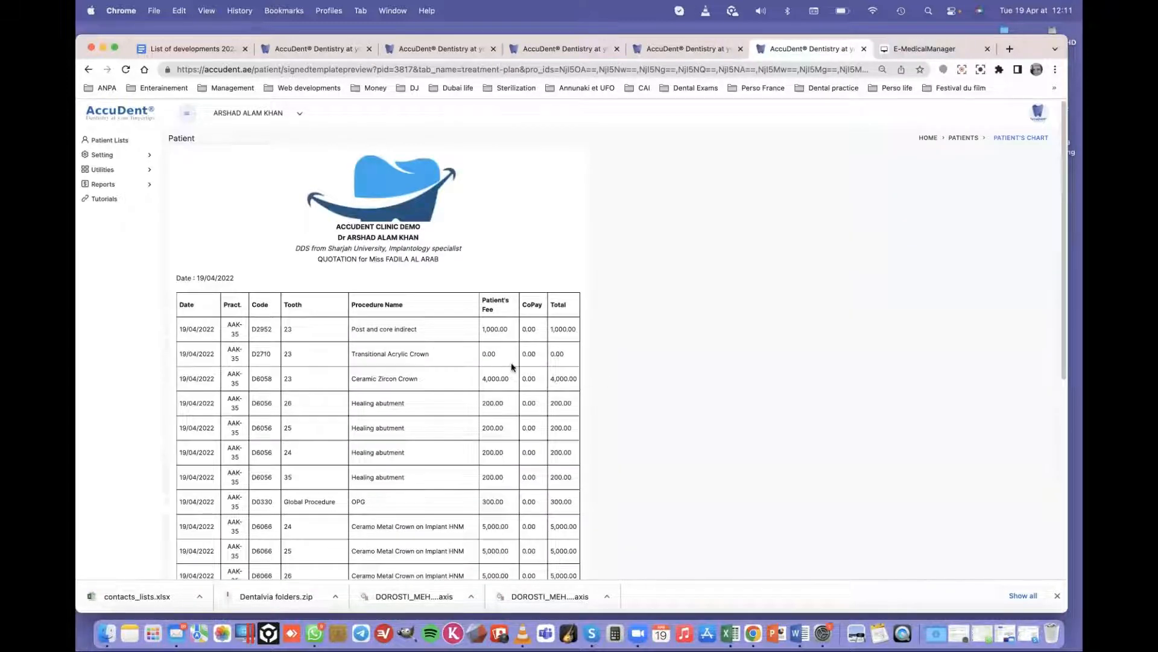
Draw the patient's signature in the Patient Signature box at the end of the quotation and save it.
scroll(512, 367, down, 10)
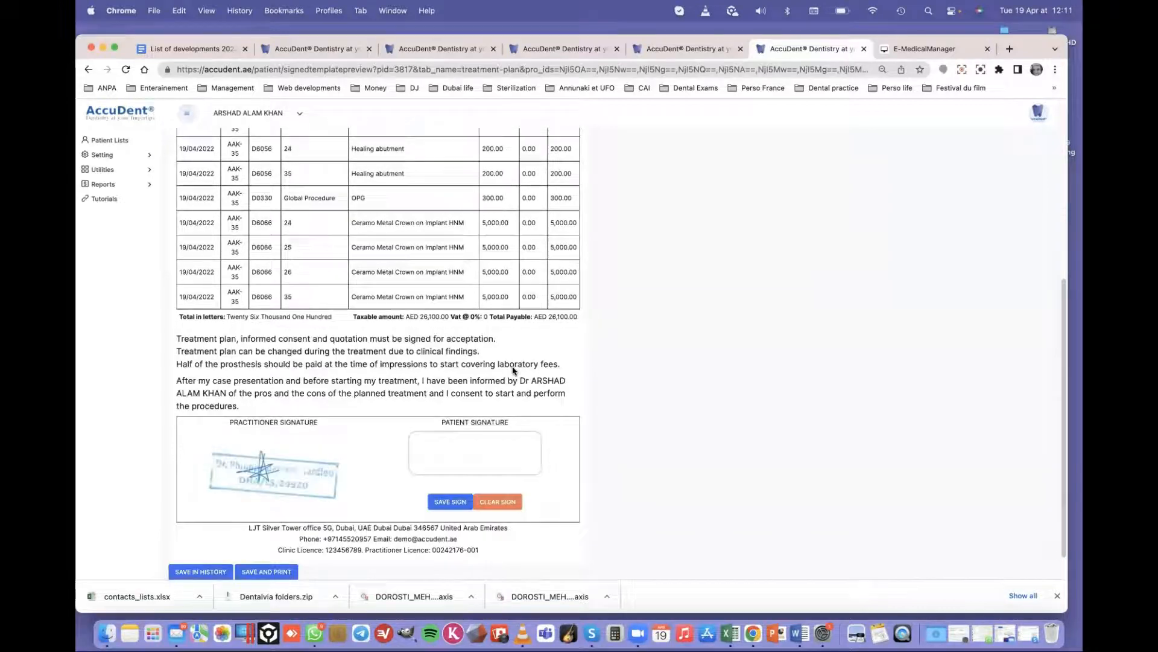
scroll(512, 369, down, 1)
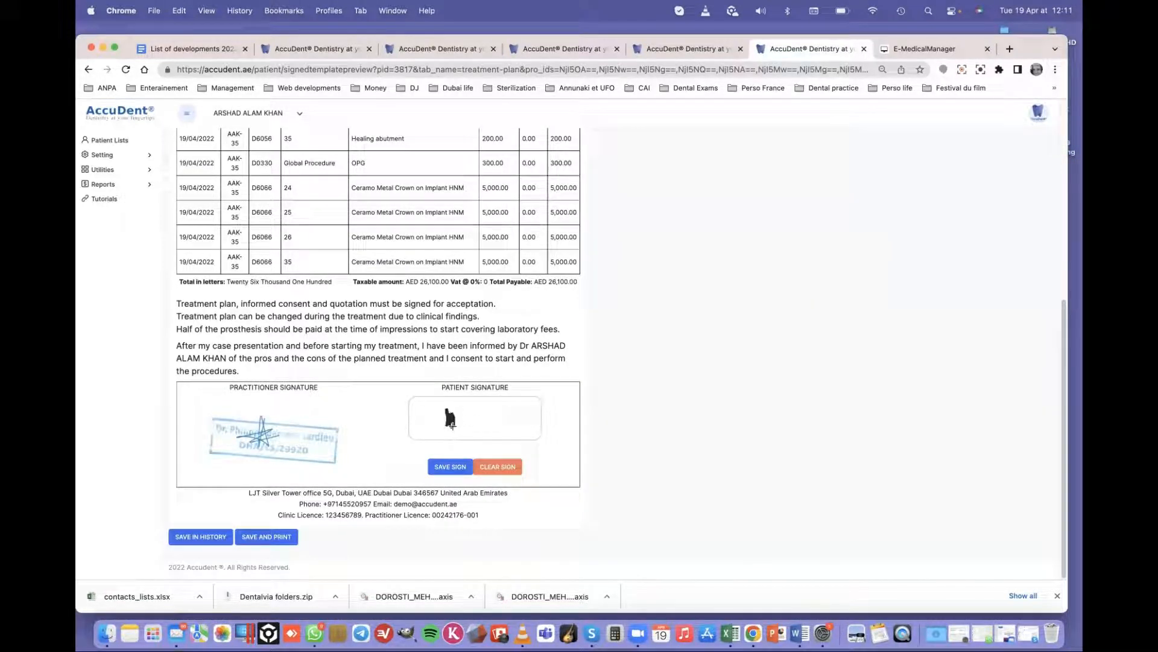
drag(453, 425, 519, 409)
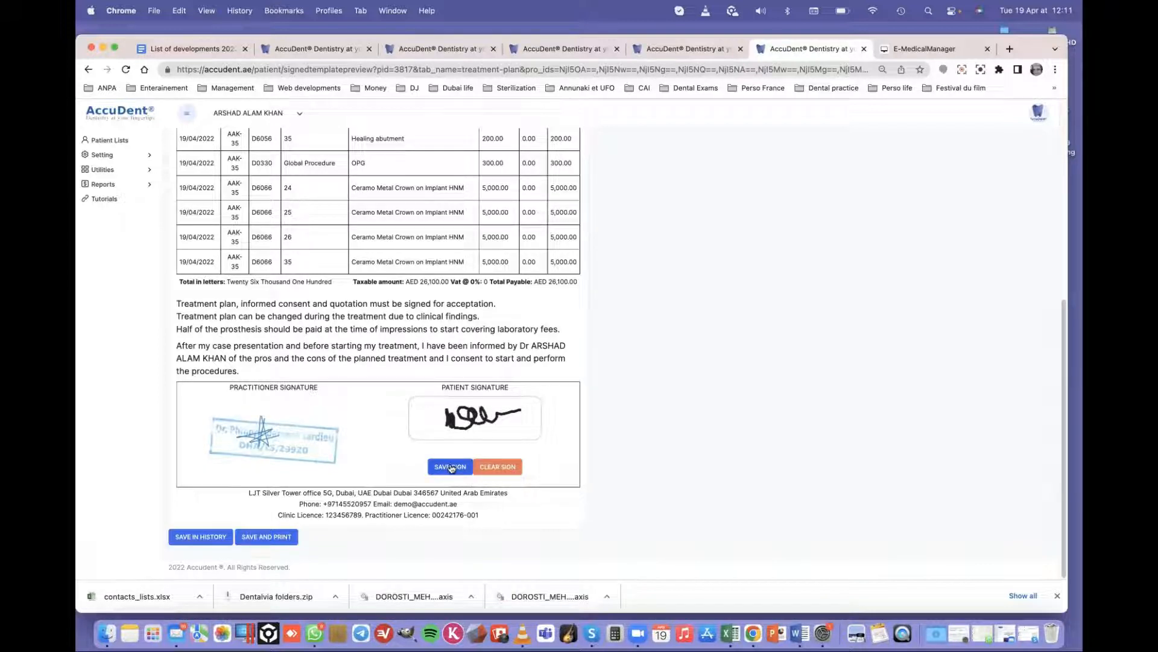
click(451, 467)
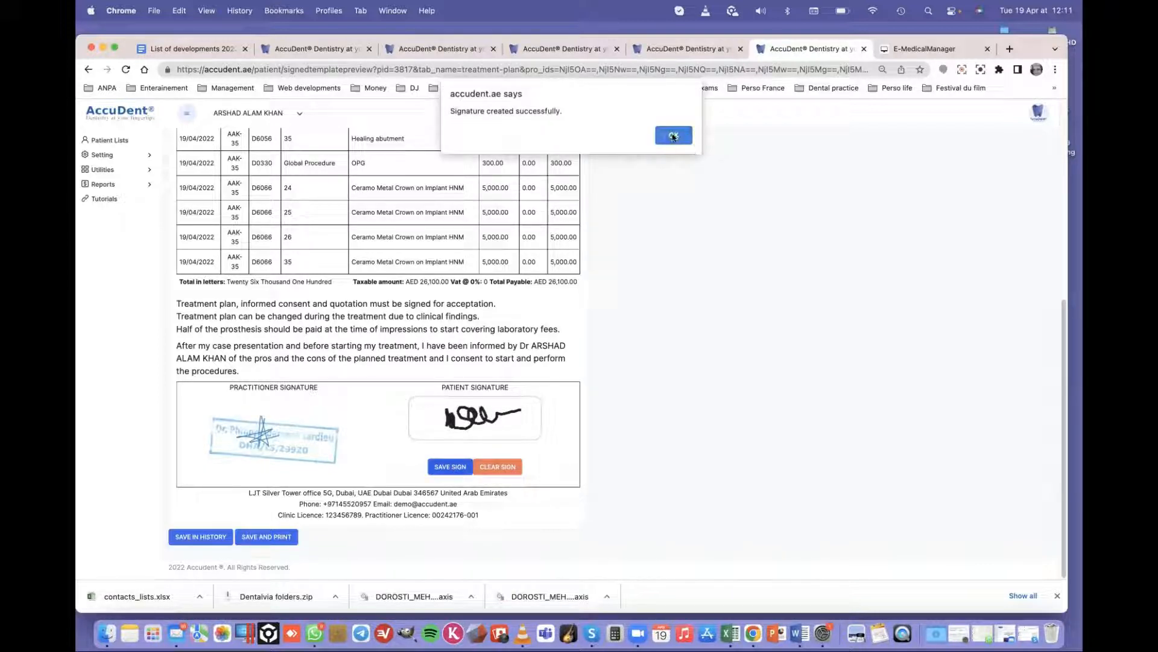
click(674, 137)
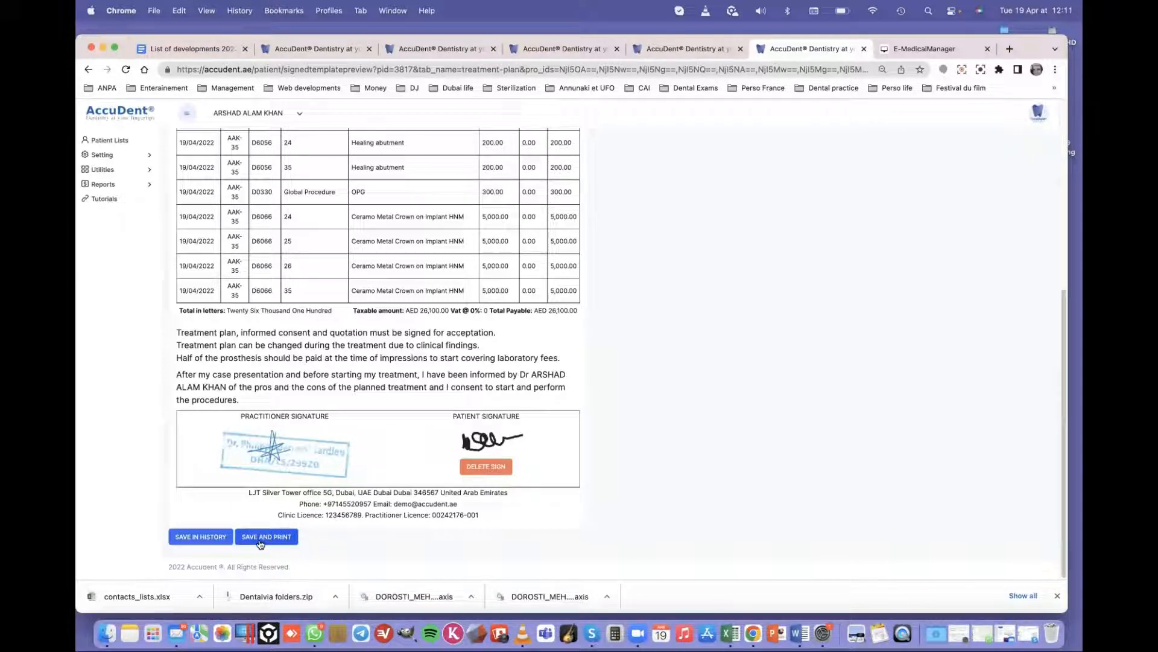
Save the signed quotation in the patient's history and return to the chart.
click(201, 537)
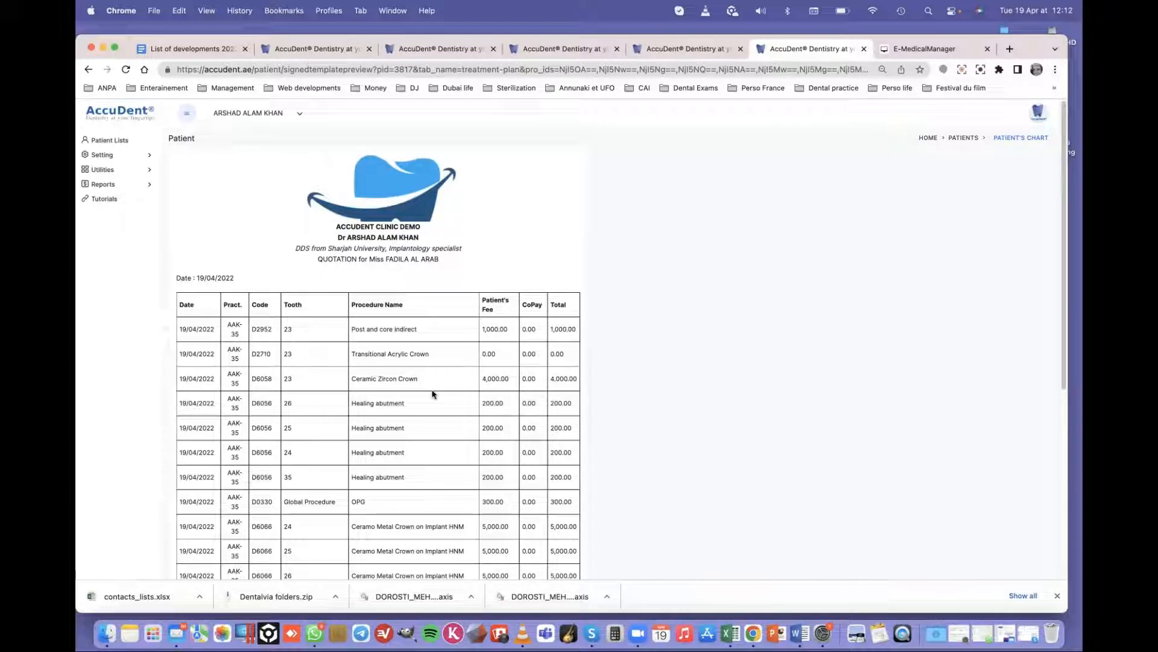
scroll(525, 390, down, 5)
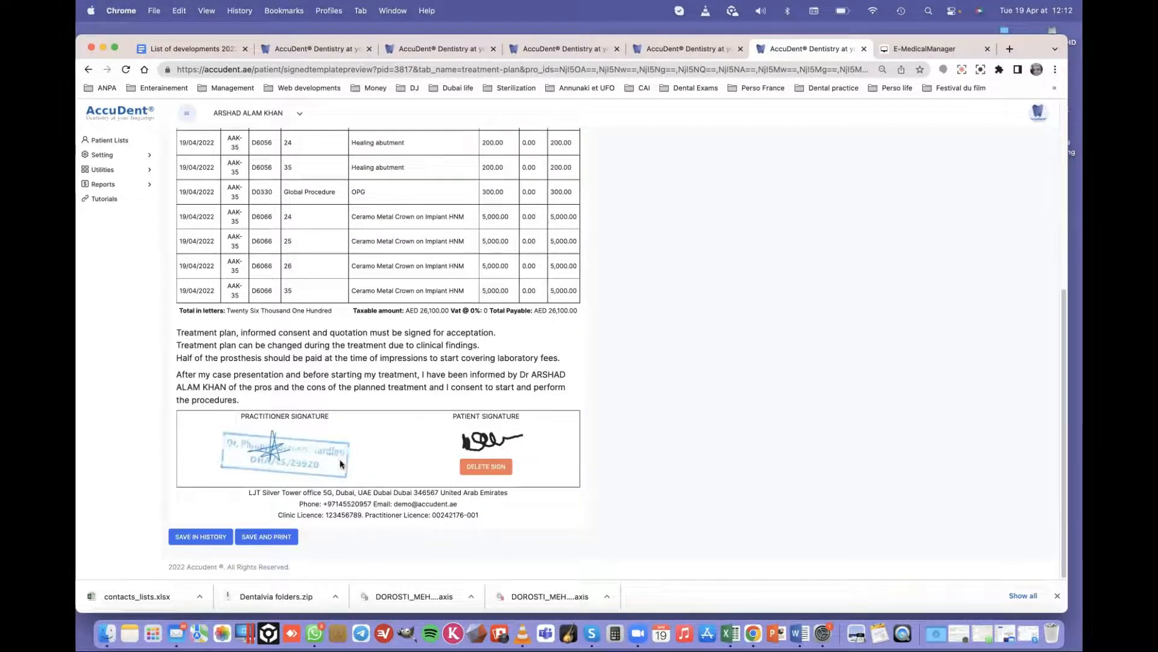
click(212, 536)
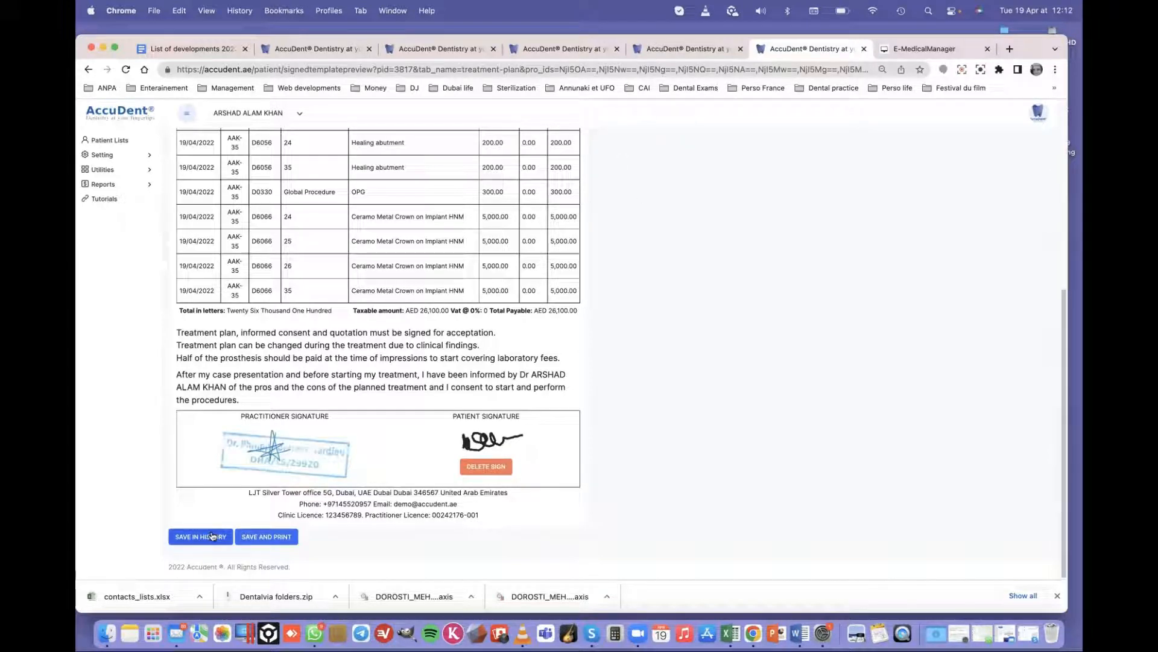
click(864, 48)
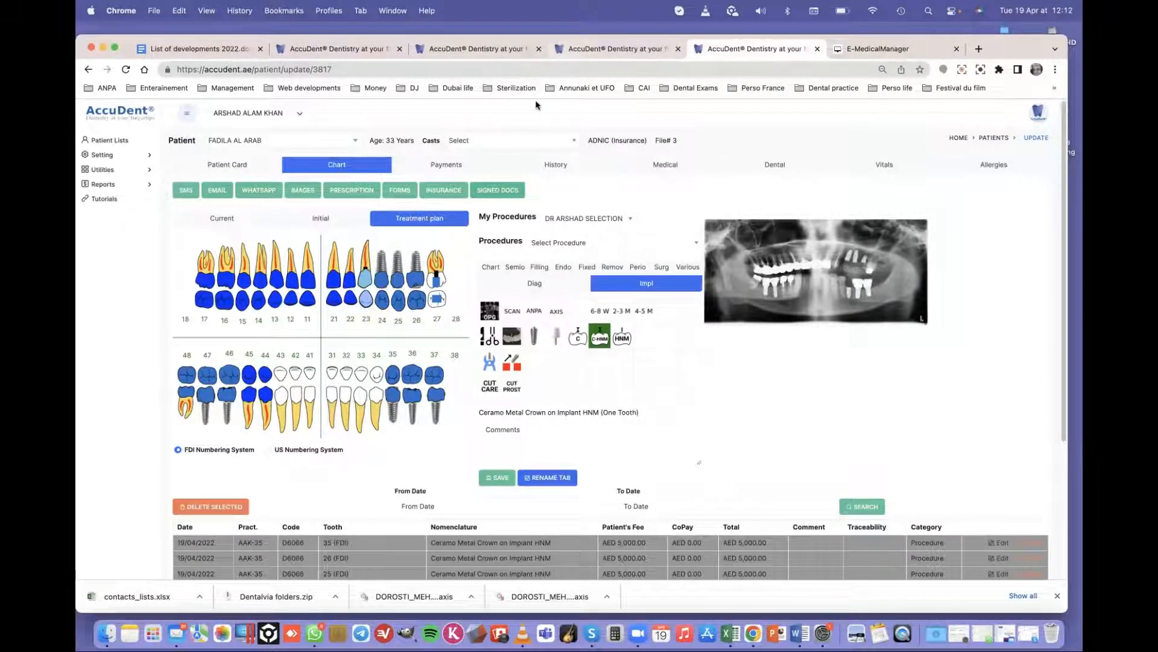
Refresh the patient's history and delete the most recent duplicate FORMS (QUOTATION SIGN) entry.
click(556, 166)
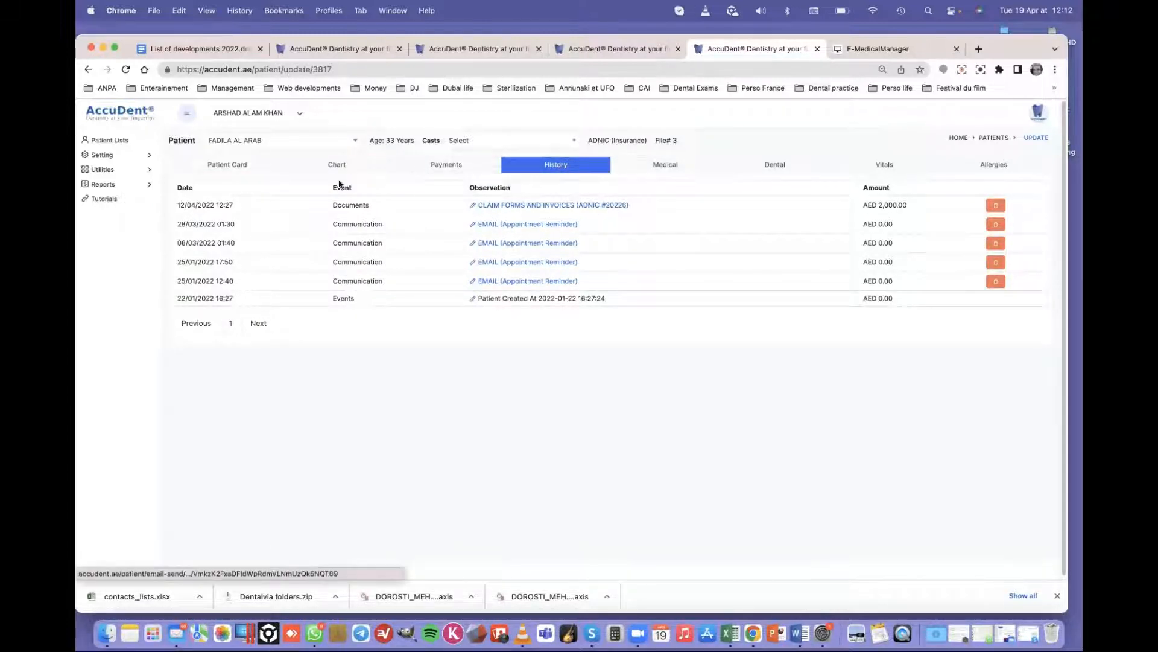
click(125, 70)
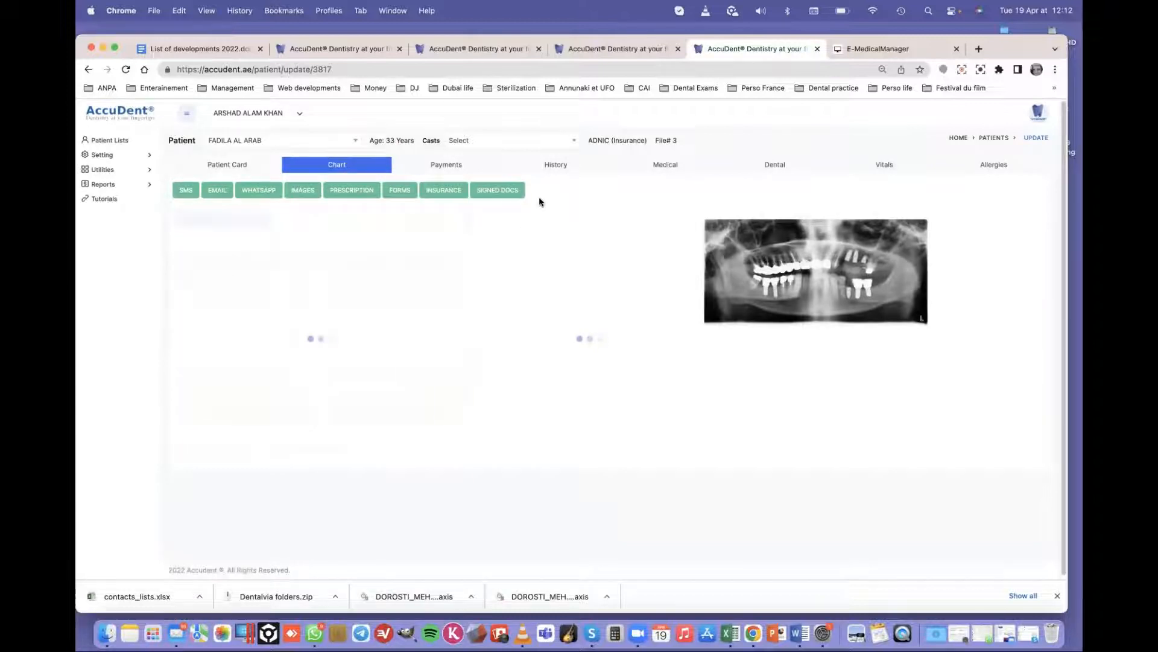
click(550, 164)
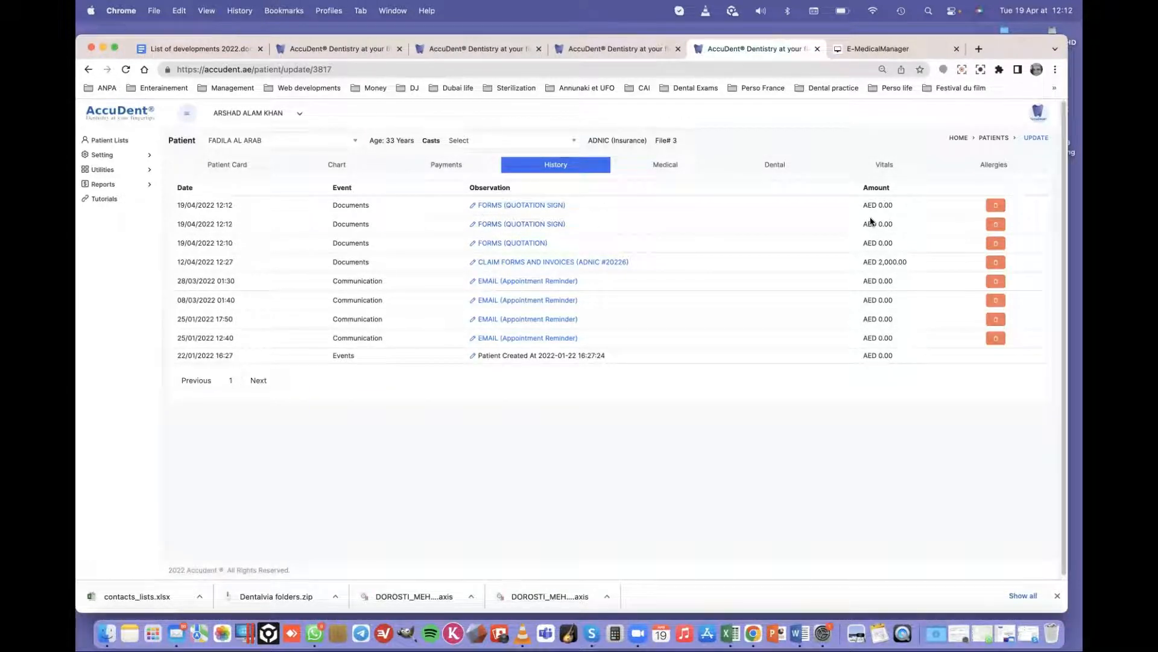
click(996, 205)
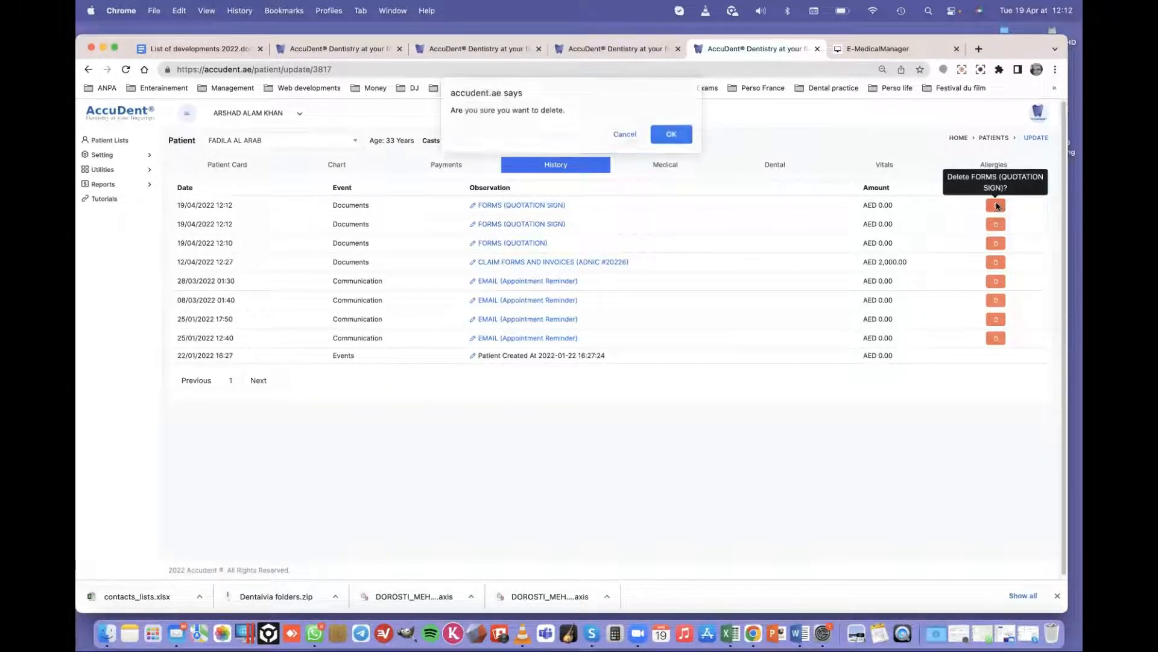
click(671, 135)
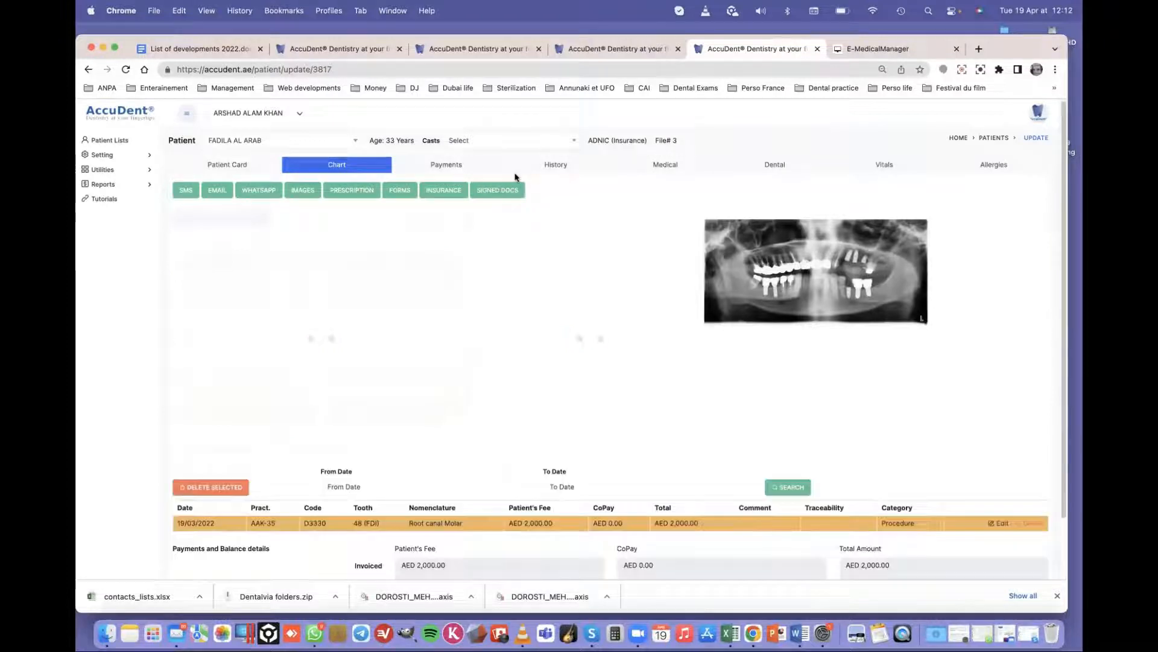
Rename the unsigned quotation entry in the patient's history to "FORMS (QUOTATION) comprehensive tt".
click(551, 165)
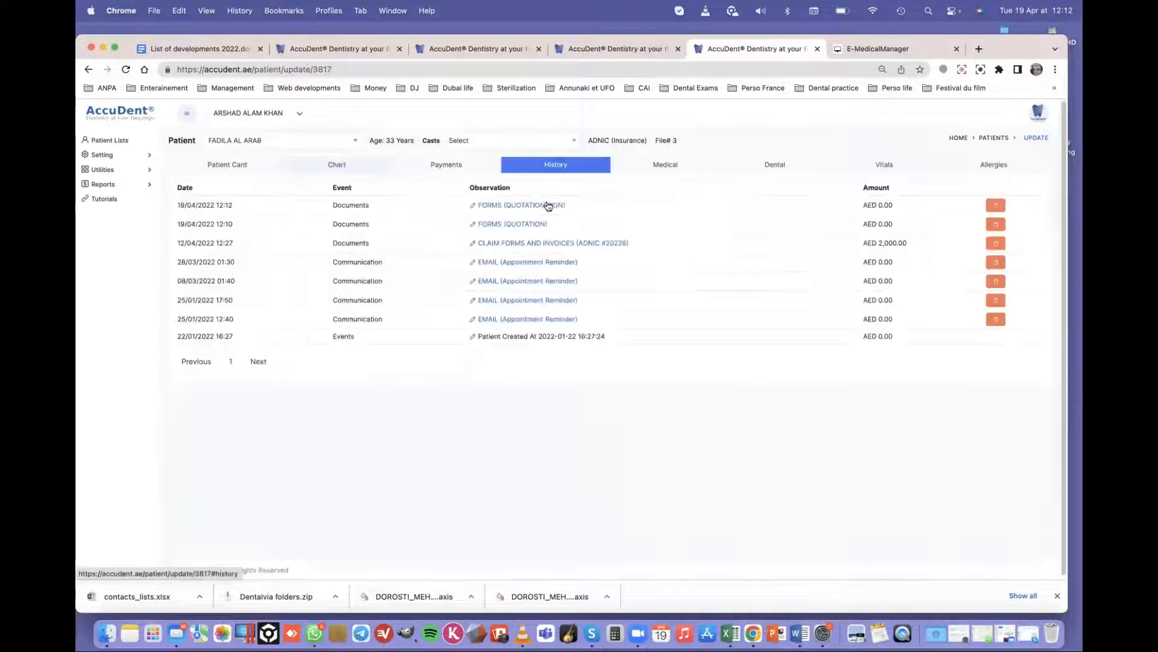
click(471, 224)
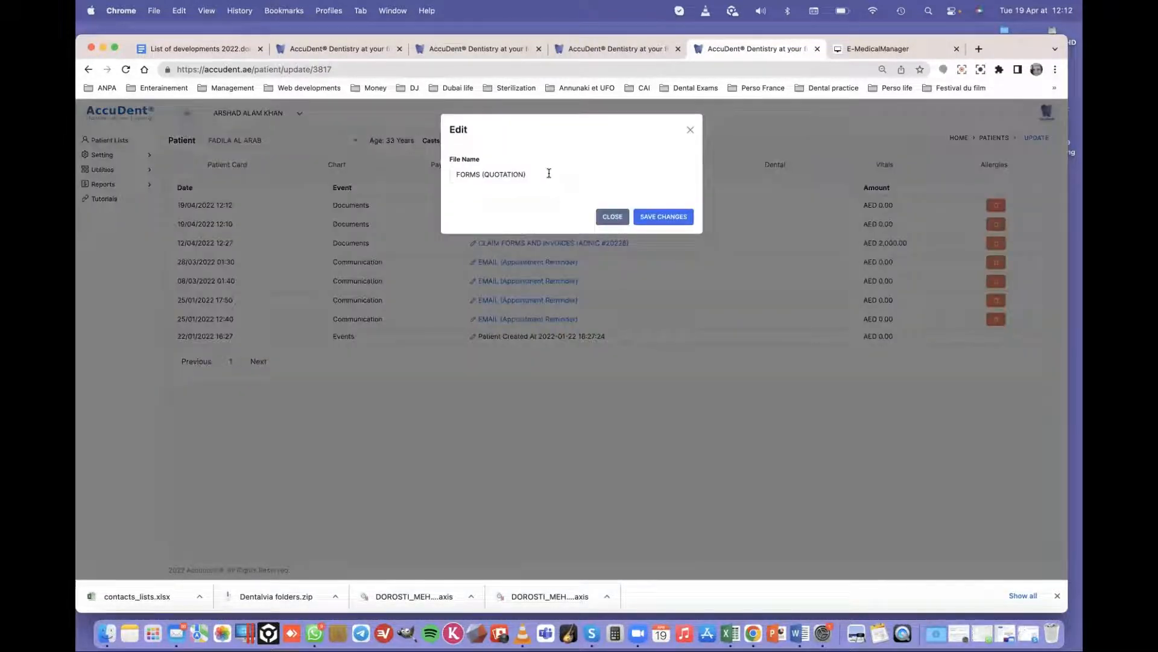
click(549, 173)
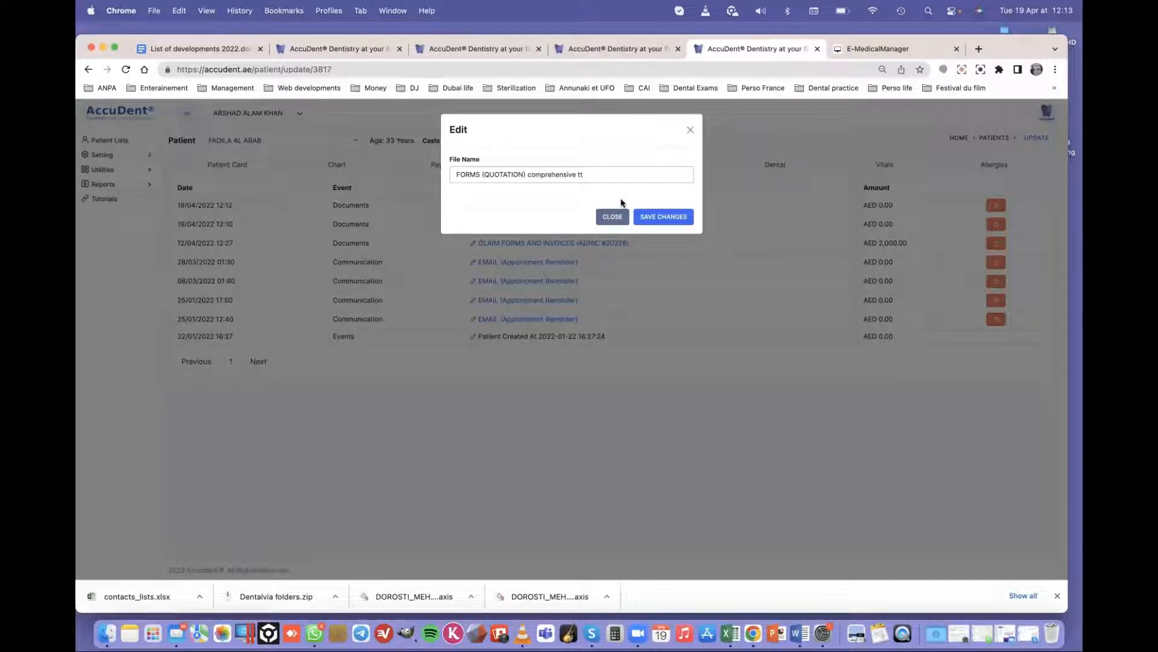
click(644, 218)
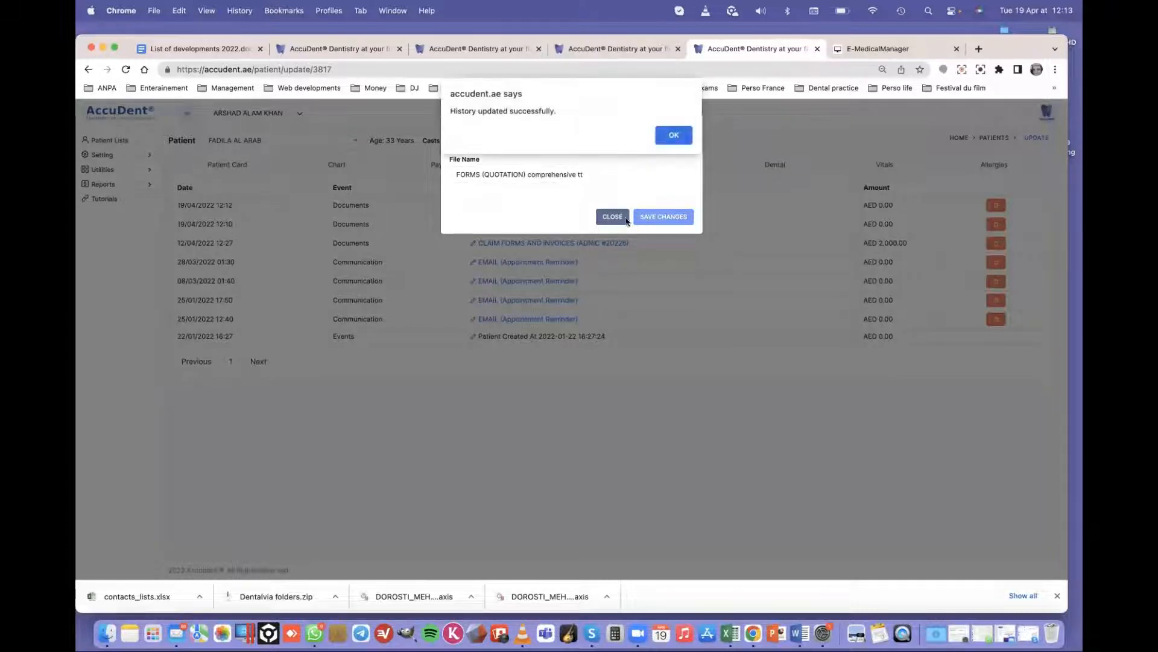
click(672, 140)
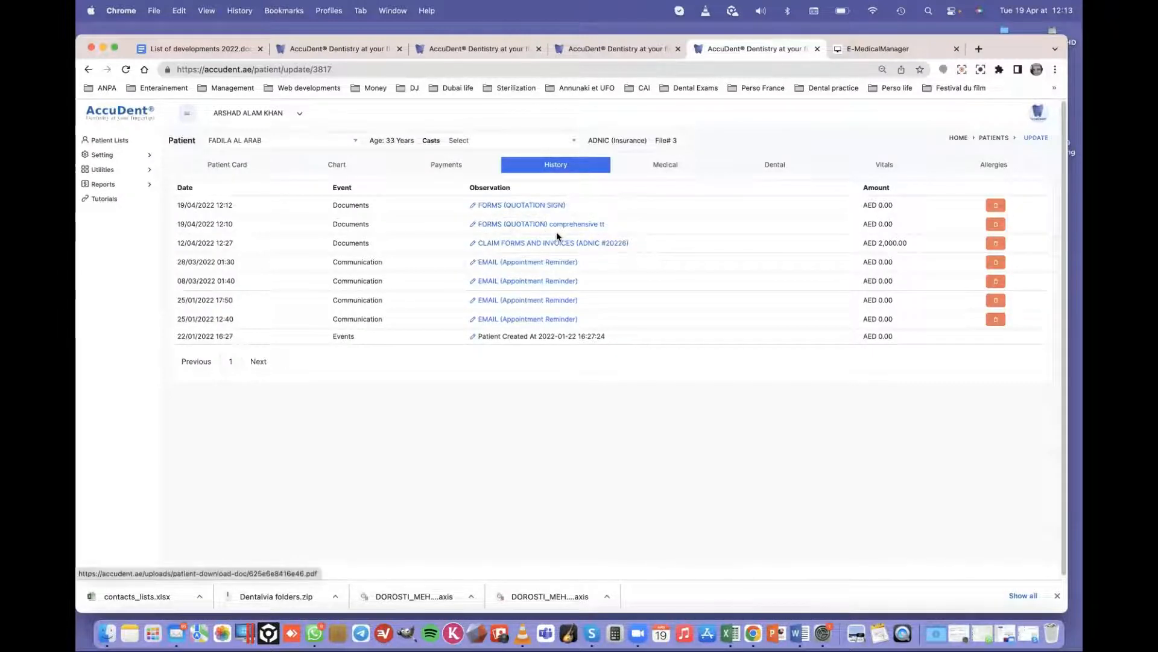
Open the signed quotation PDF from the history and check its procedure table and both signatures.
click(520, 206)
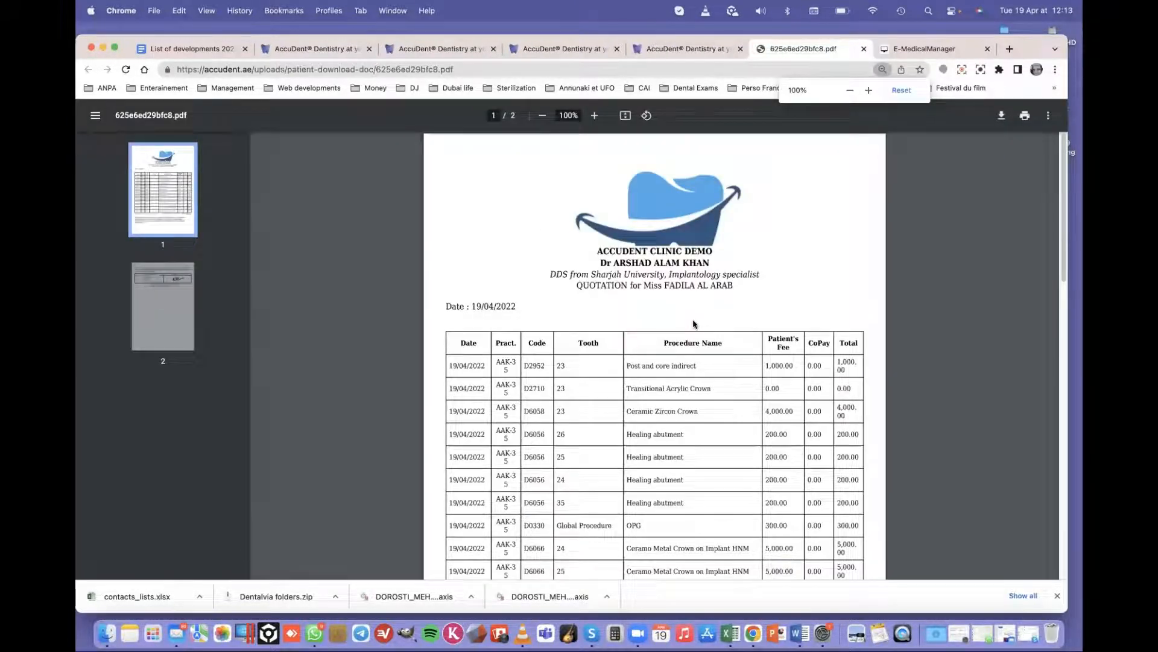
scroll(718, 331, down, 15)
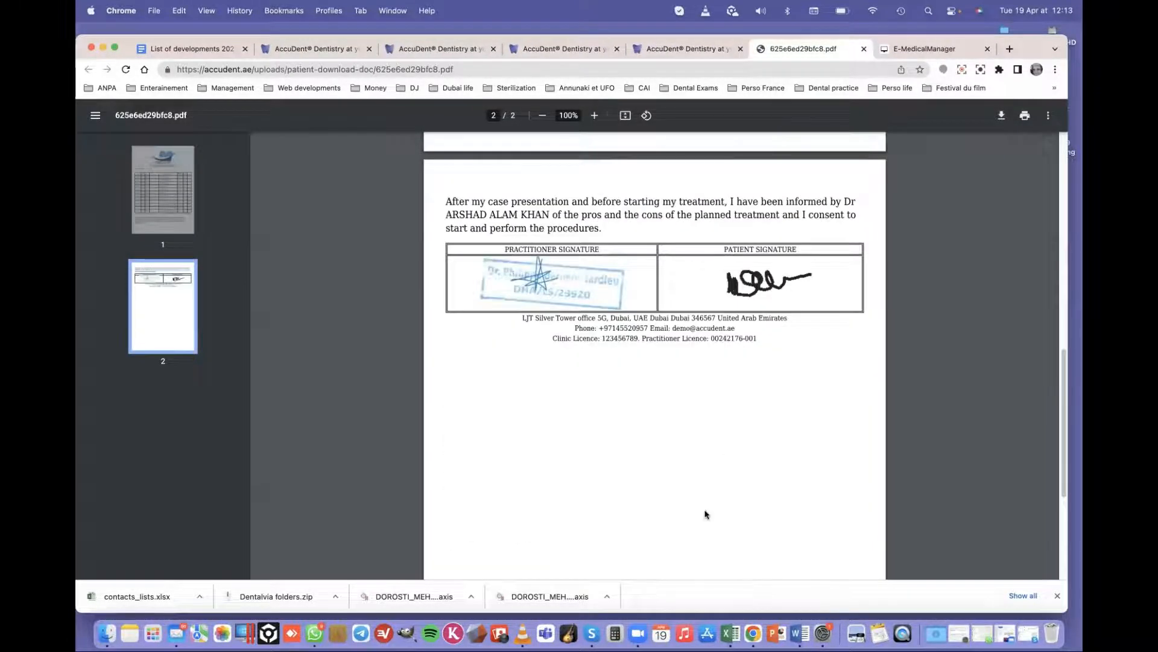
scroll(758, 440, up, 15)
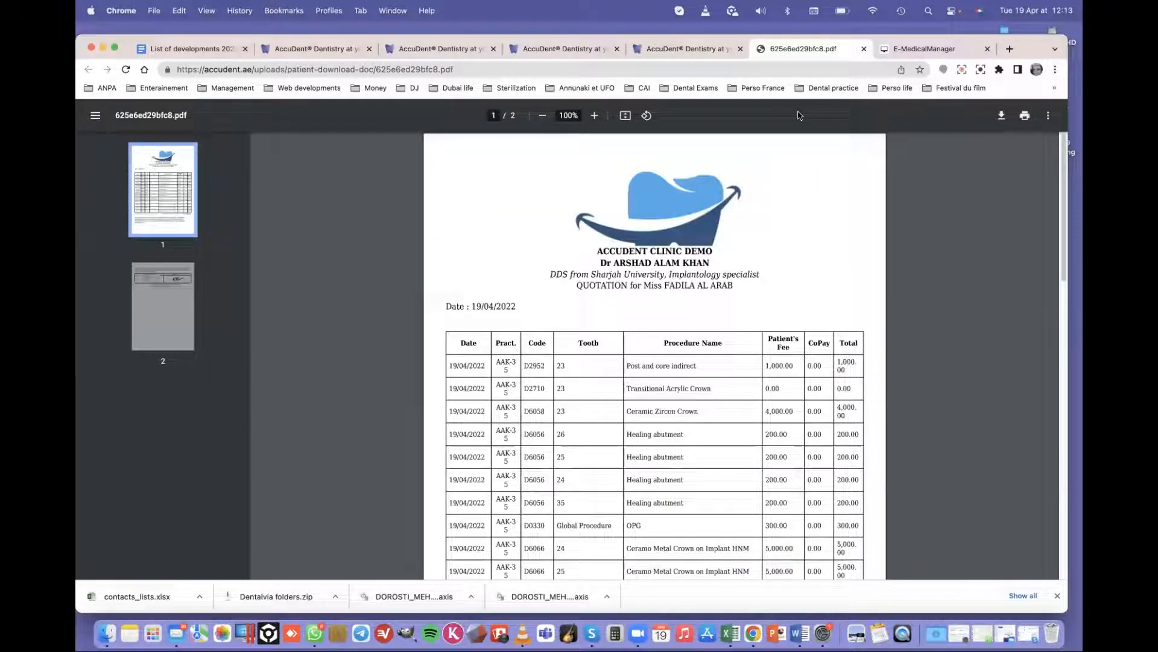